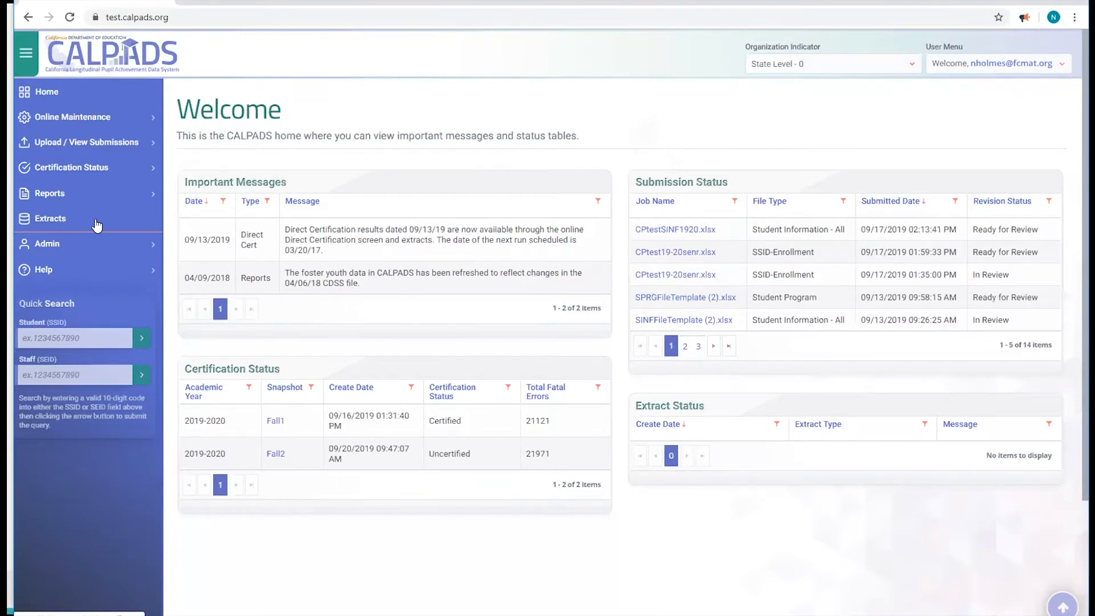
Step: Open Student Data Maintenance, look over its search methods, and bring up the demographics search form
click(91, 117)
click(140, 139)
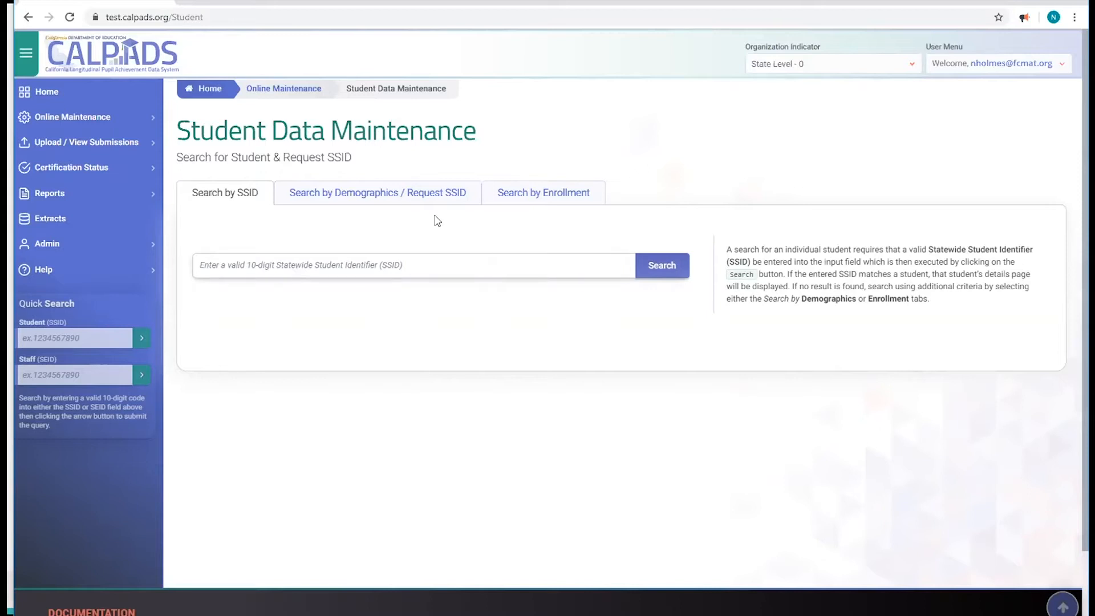
click(412, 200)
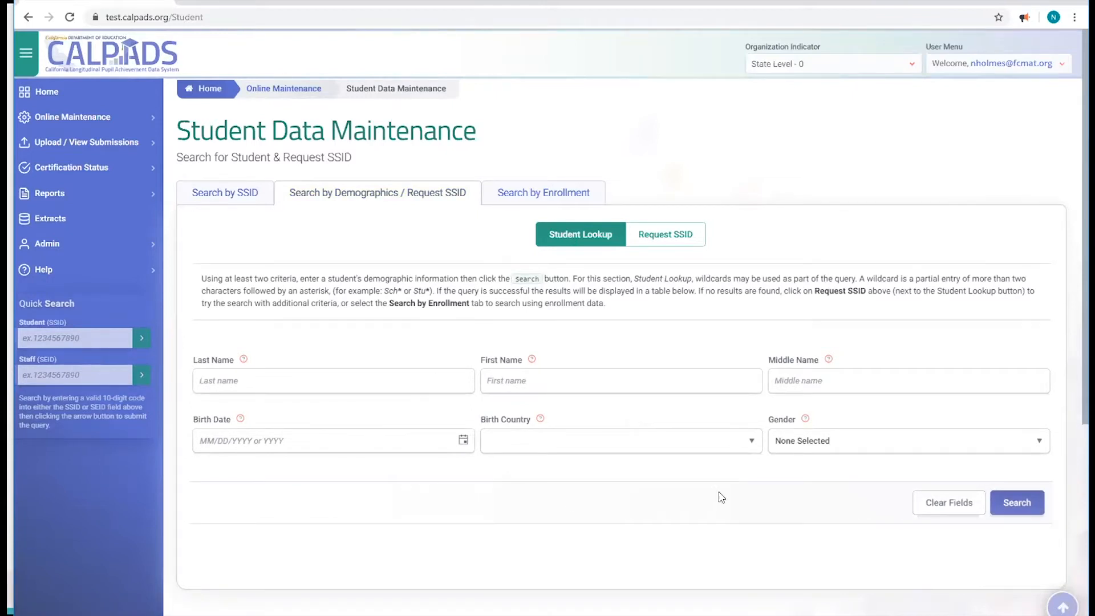
click(549, 193)
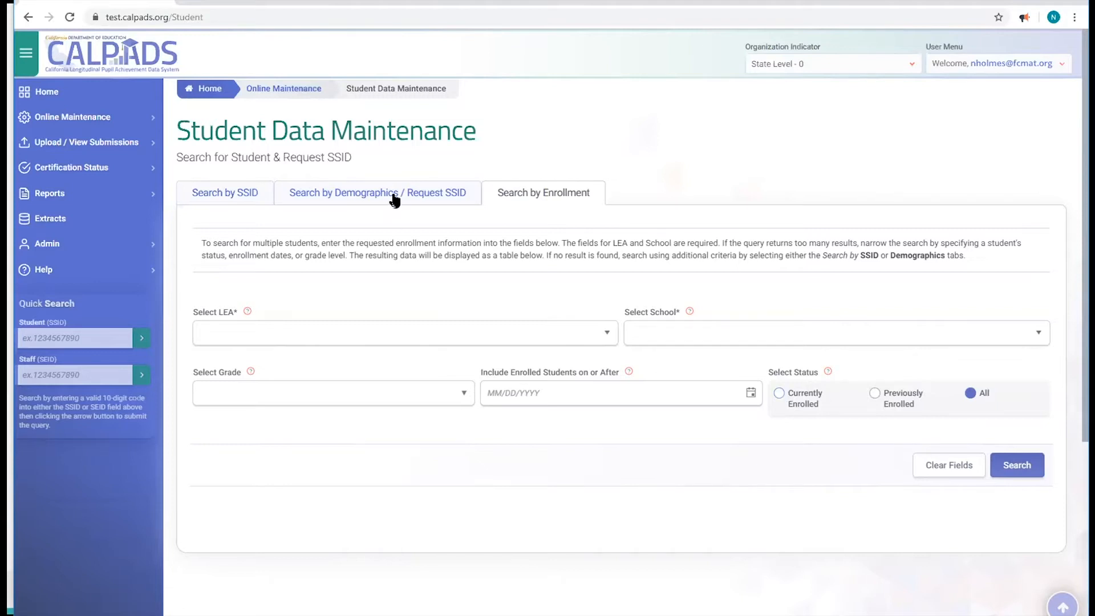
click(405, 190)
Step: Enter the student's first name, last name and birth date in the Student Lookup form
click(437, 381)
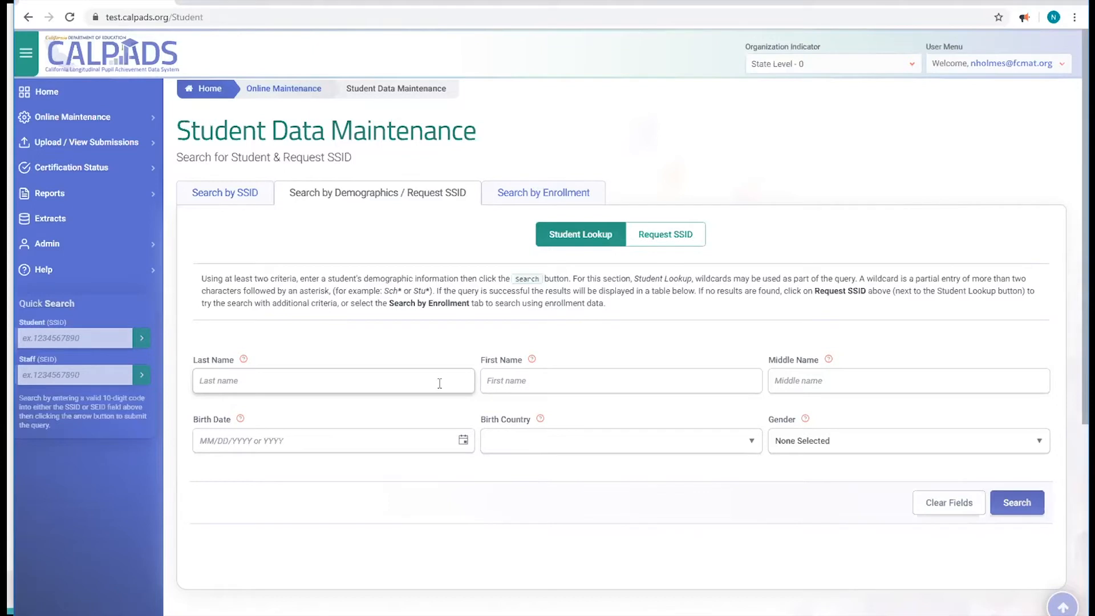
click(505, 386)
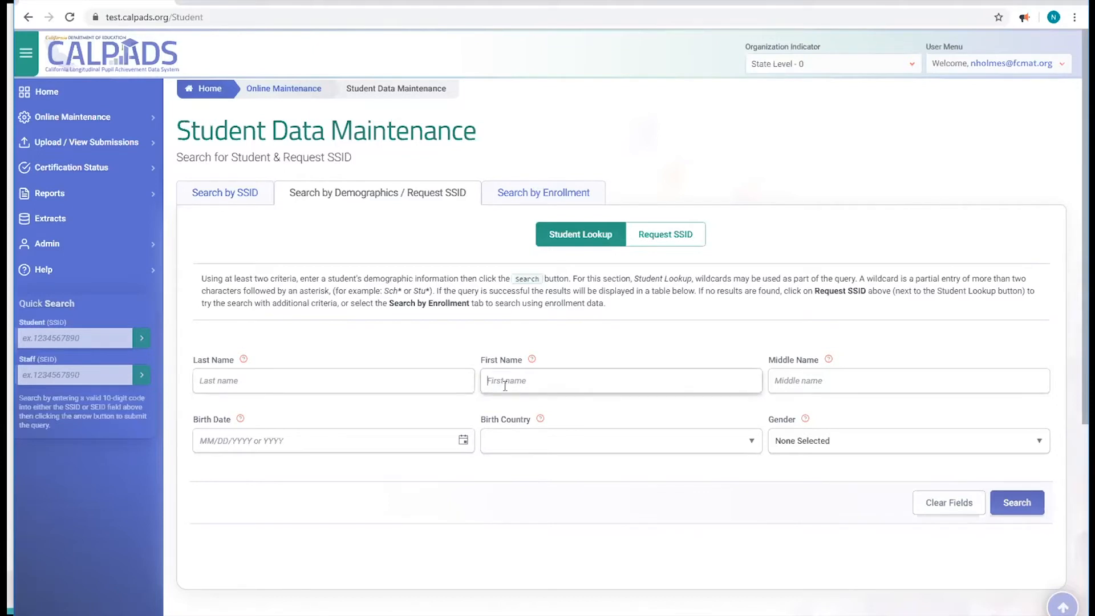
text(Ma)
text(st)
click(420, 372)
text(M)
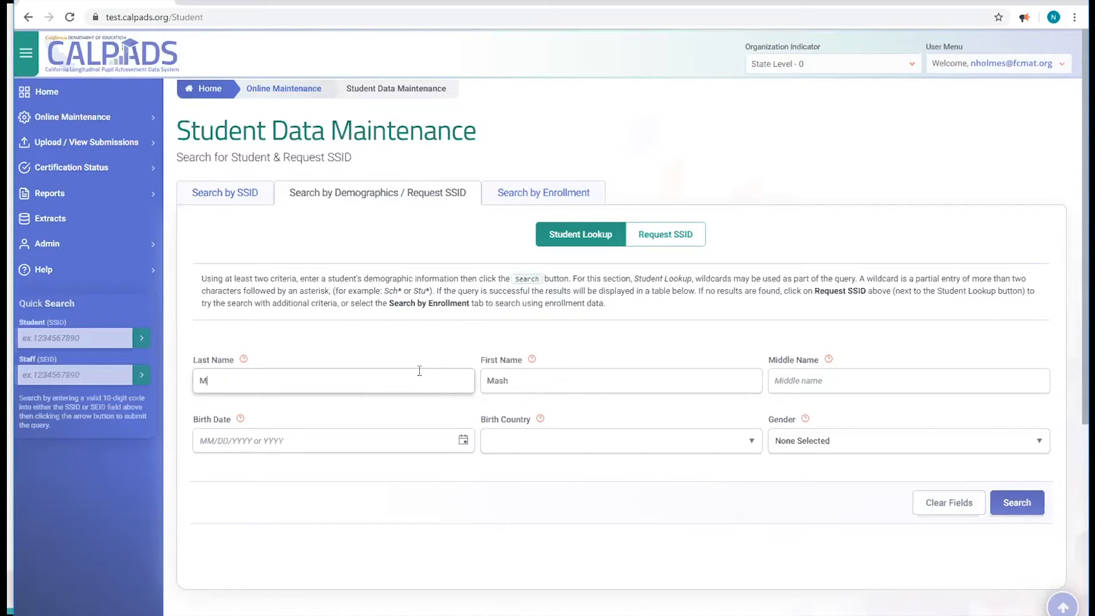
text(ellow)
click(410, 439)
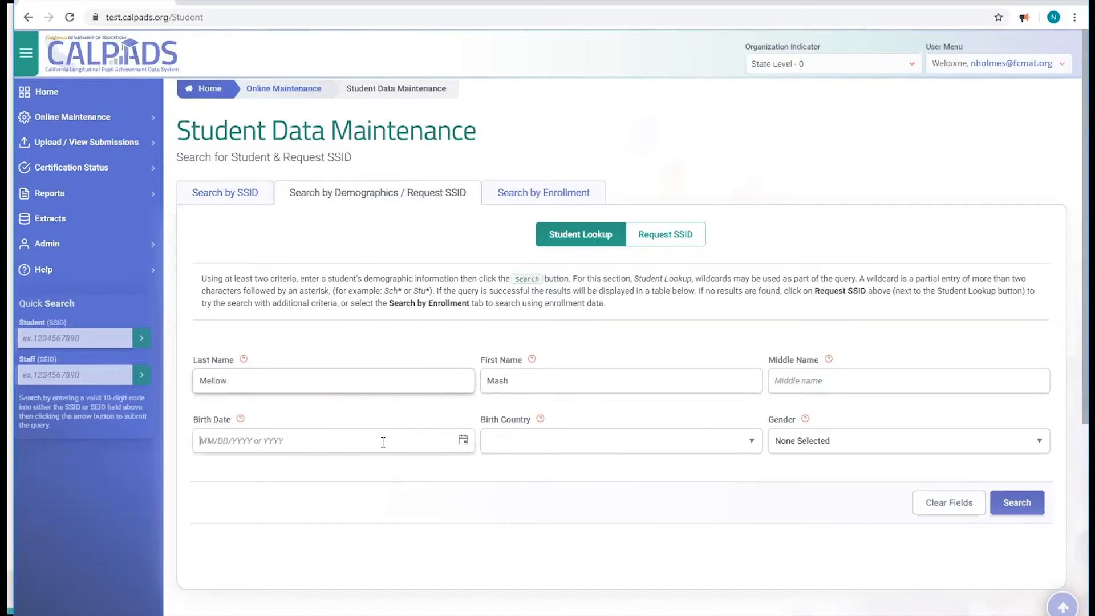
text(1)
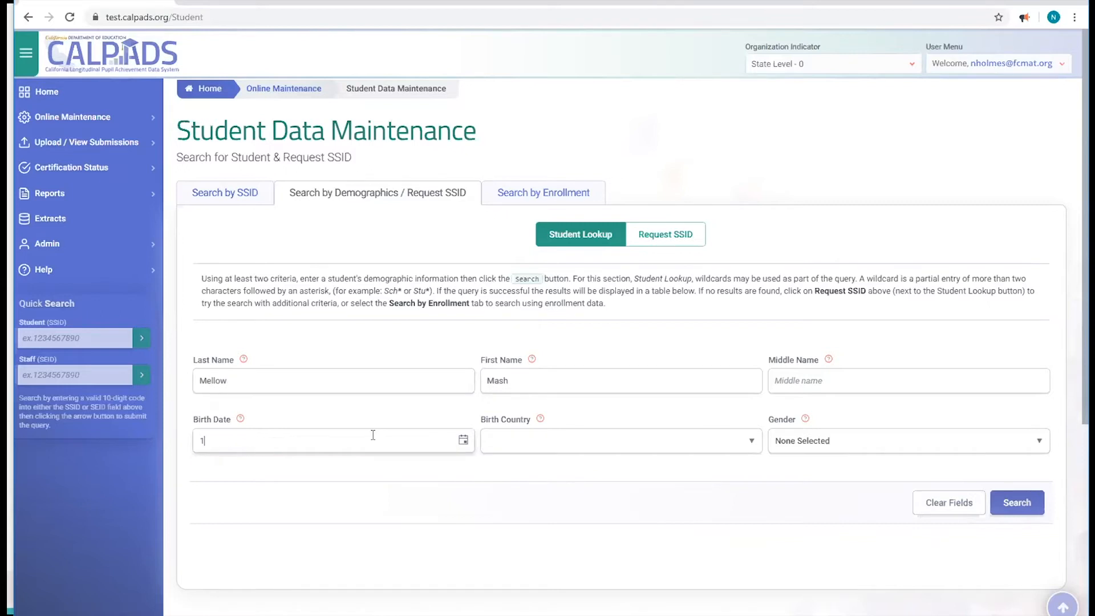
text(0/2)
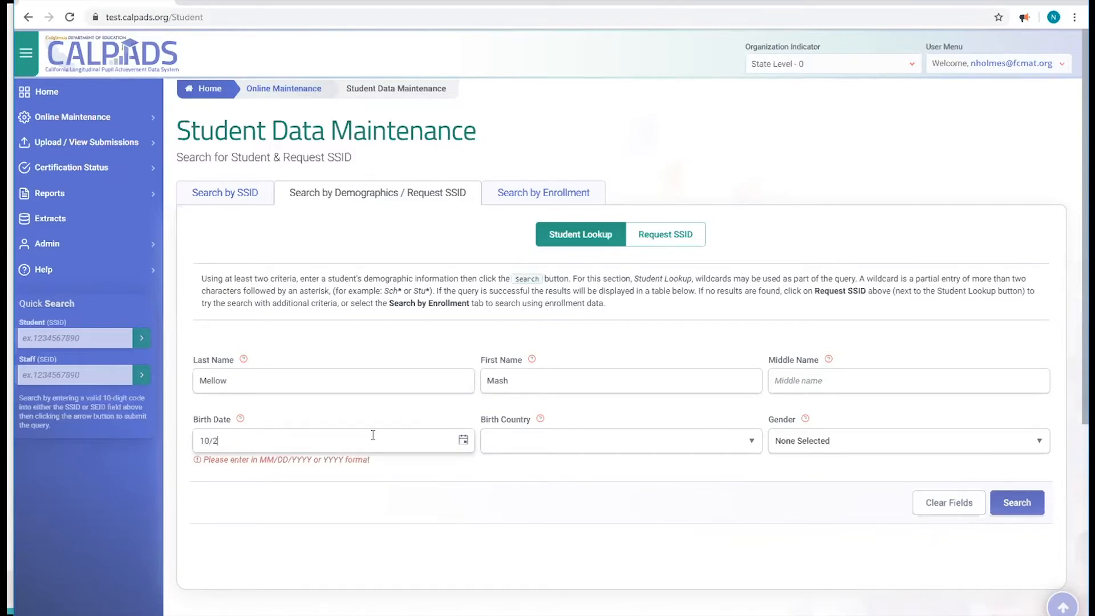
text(7/2003)
Step: Set the birth country to UNITED STATES-US and the gender to Male, and run the student lookup
click(627, 440)
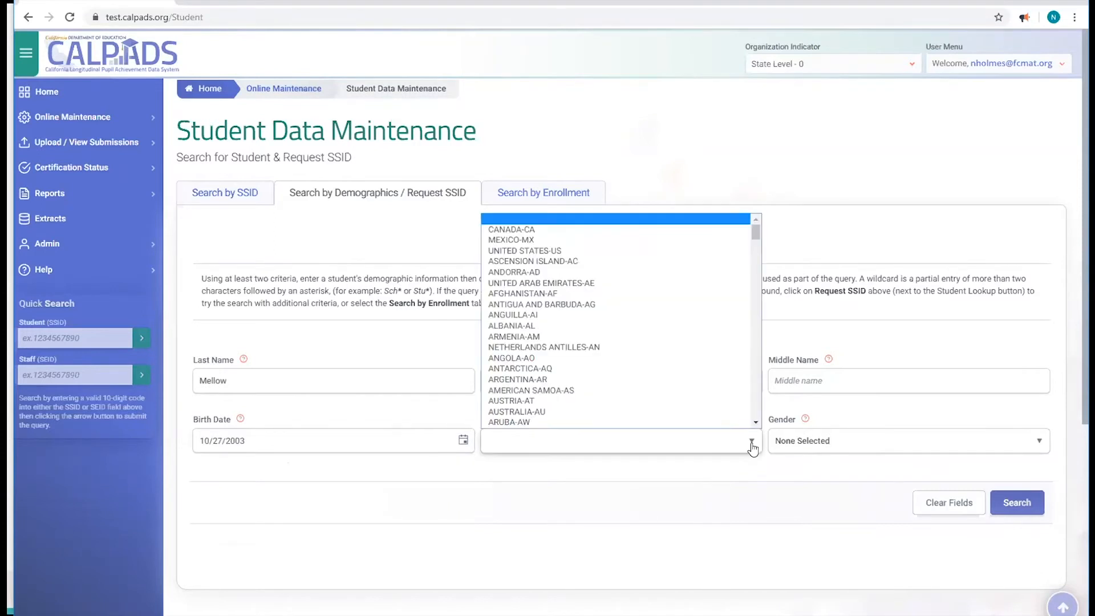
click(722, 251)
click(853, 453)
click(841, 479)
key(Return)
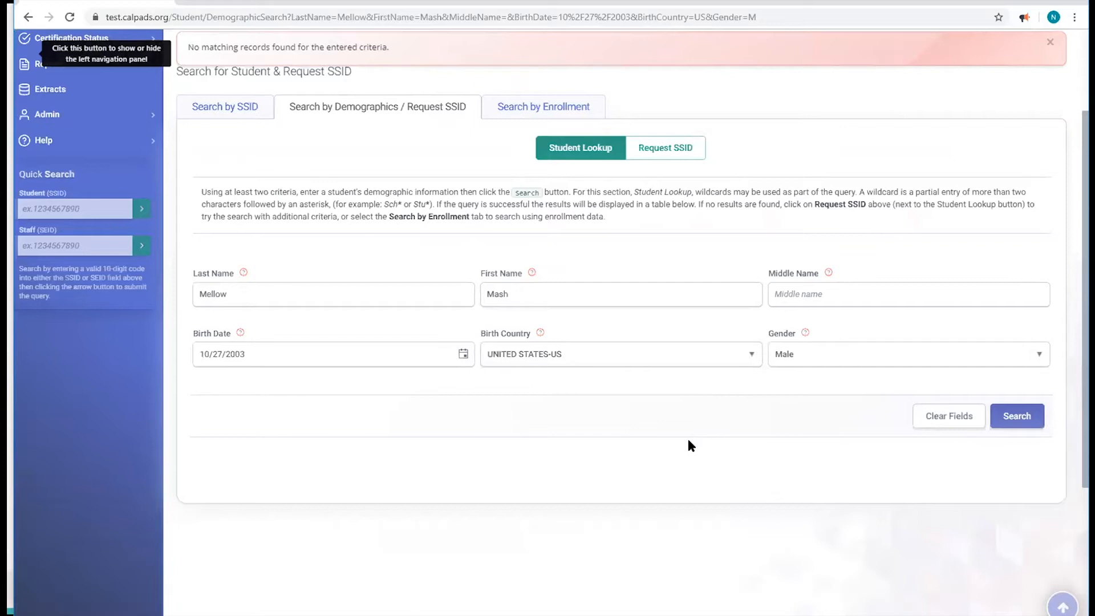
Step: Switch to the Request SSID form, set the birth state to California US-CA, and run the search
scroll(679, 456, up, 3)
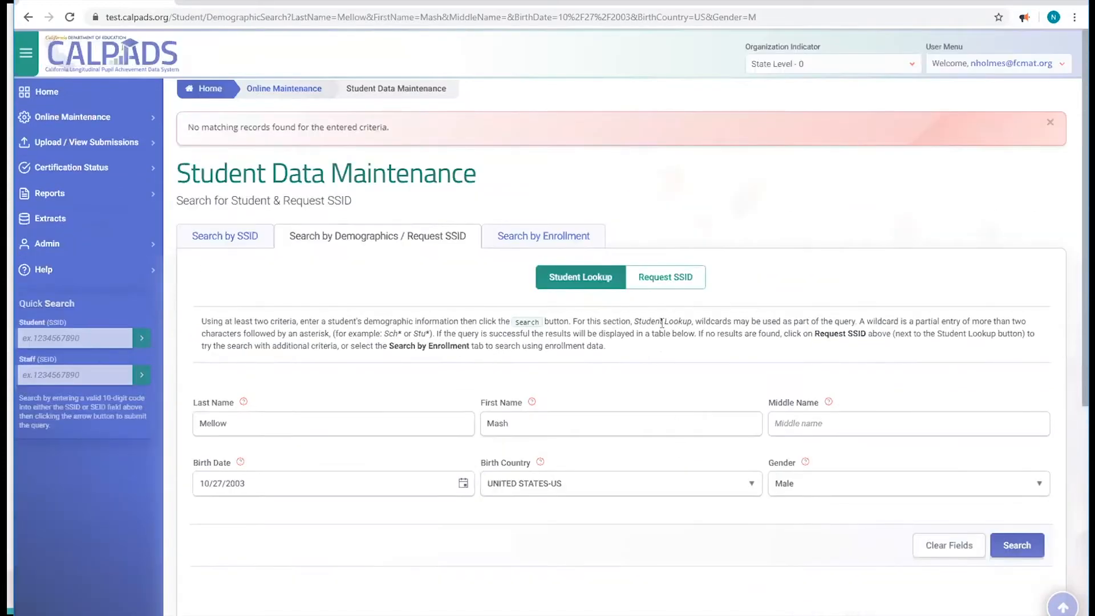
click(668, 280)
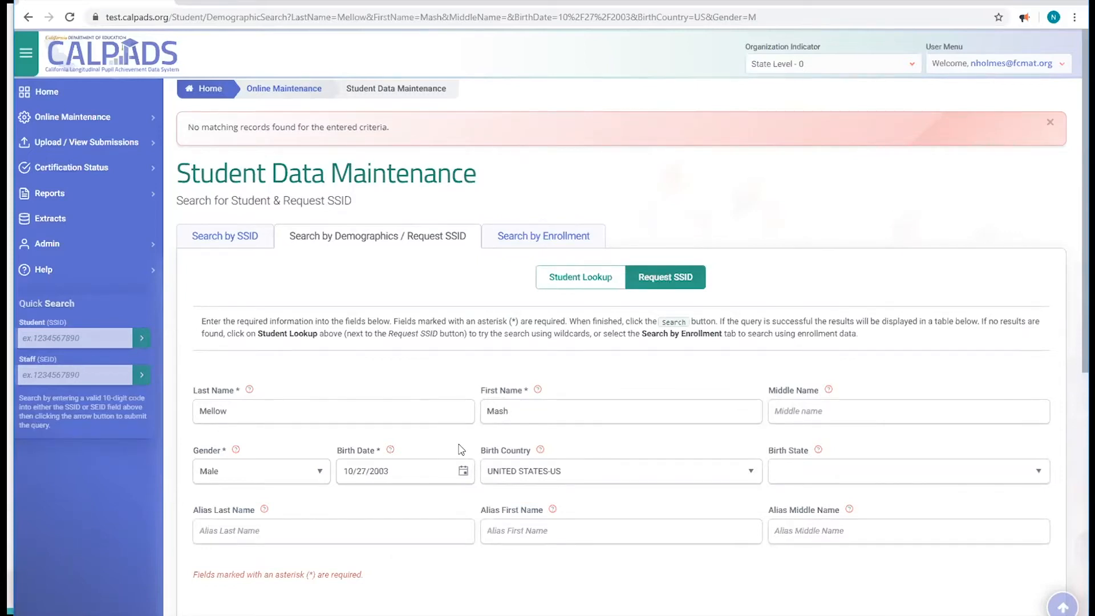
scroll(460, 447, down, 1)
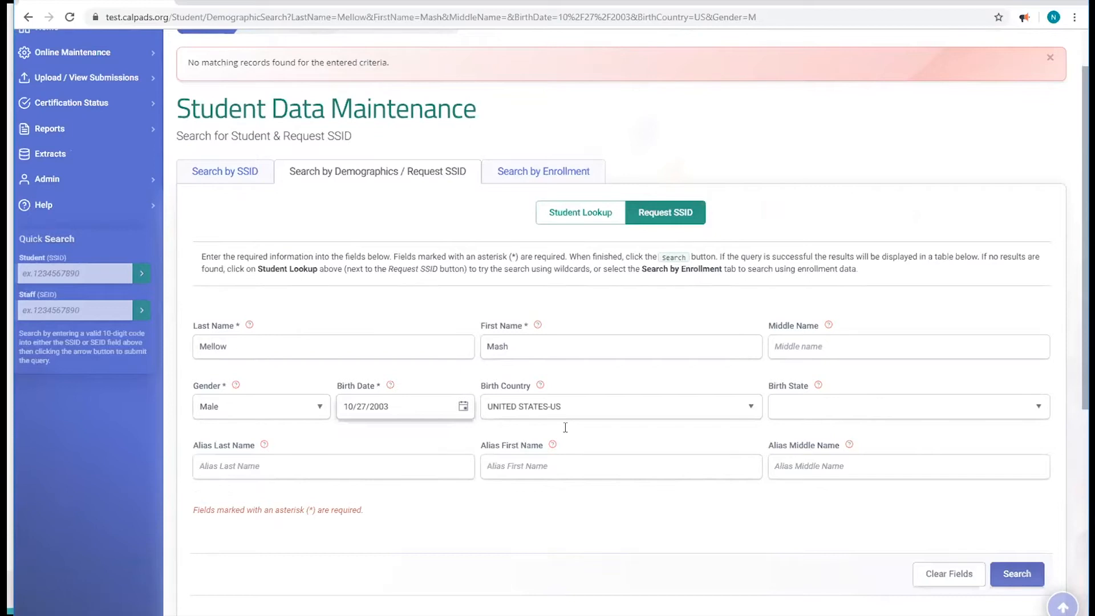
click(857, 412)
scroll(838, 523, down, 3)
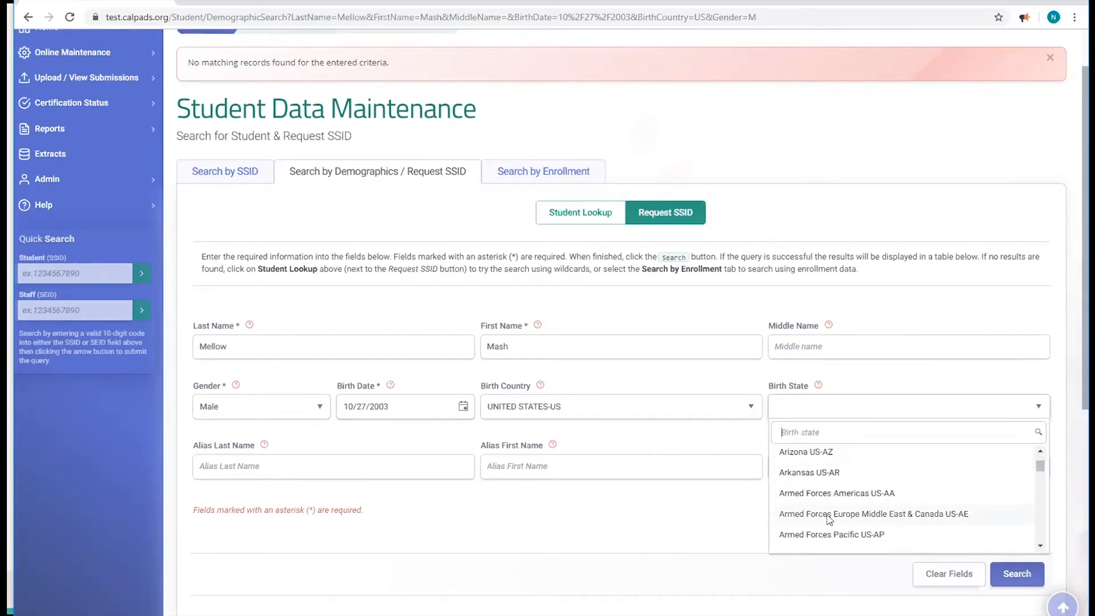
scroll(829, 508, up, 1)
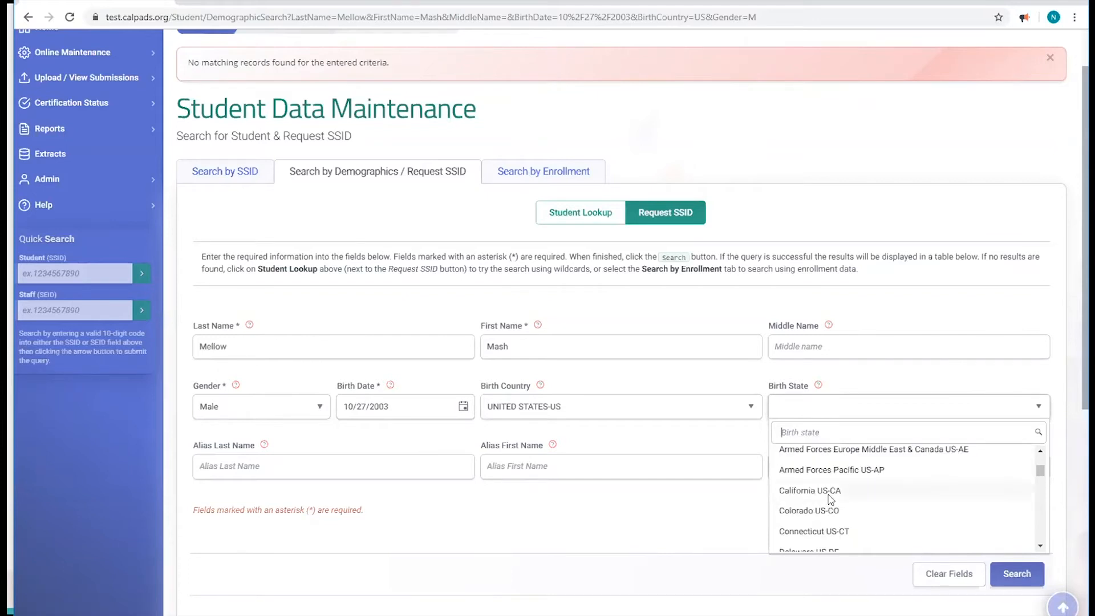
click(828, 495)
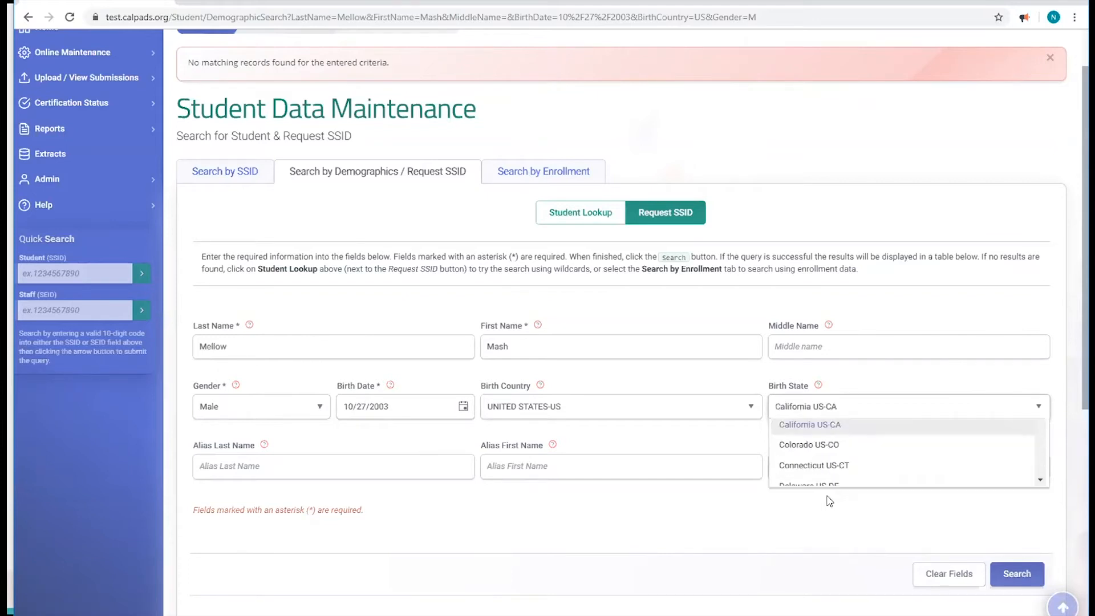
click(1013, 575)
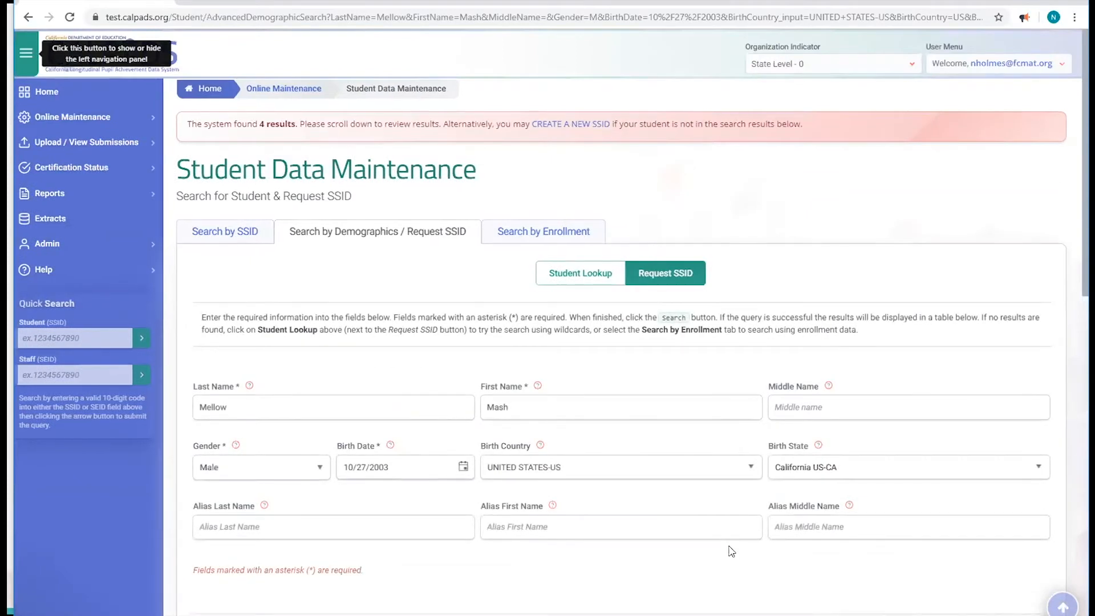
Step: Review the matching students, open the record for CSIS Training Castlemont High, and examine its enrollment and demographics sections
scroll(730, 548, down, 3)
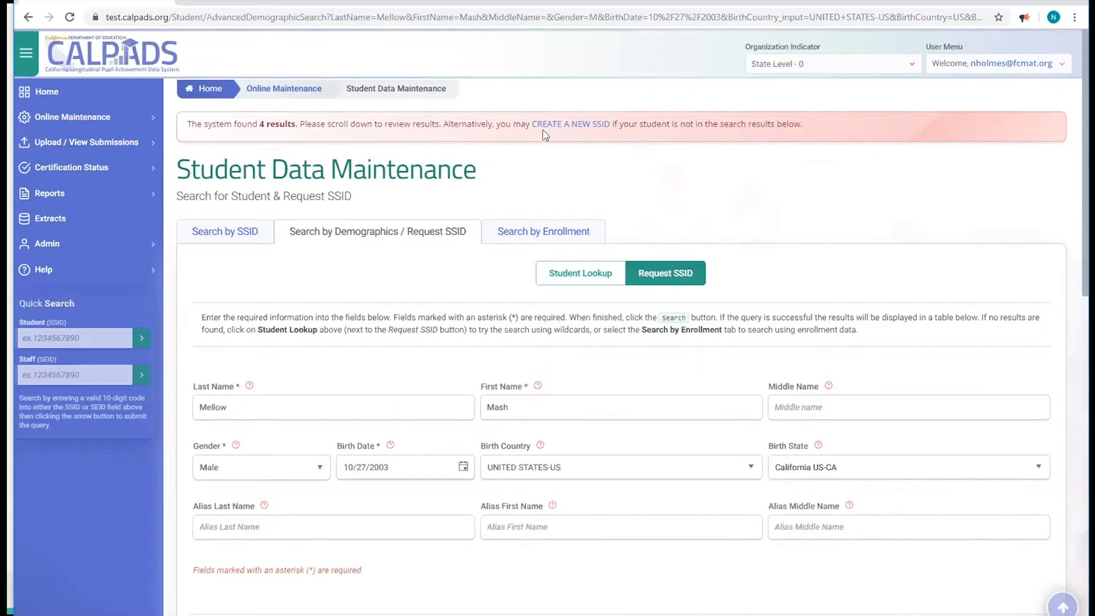
scroll(559, 337, down, 10)
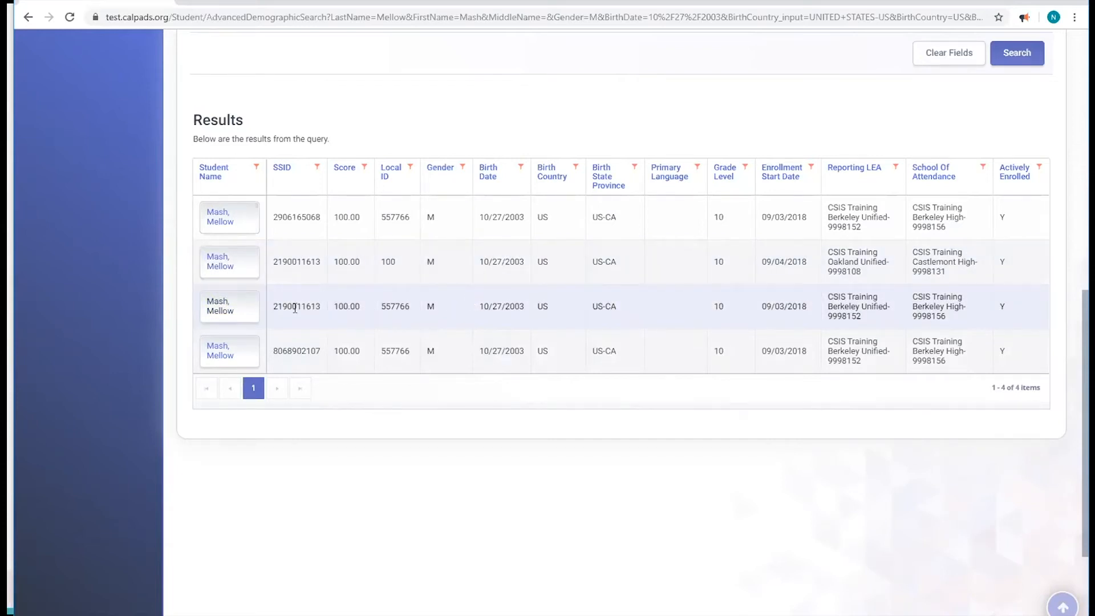
scroll(274, 316, up, 2)
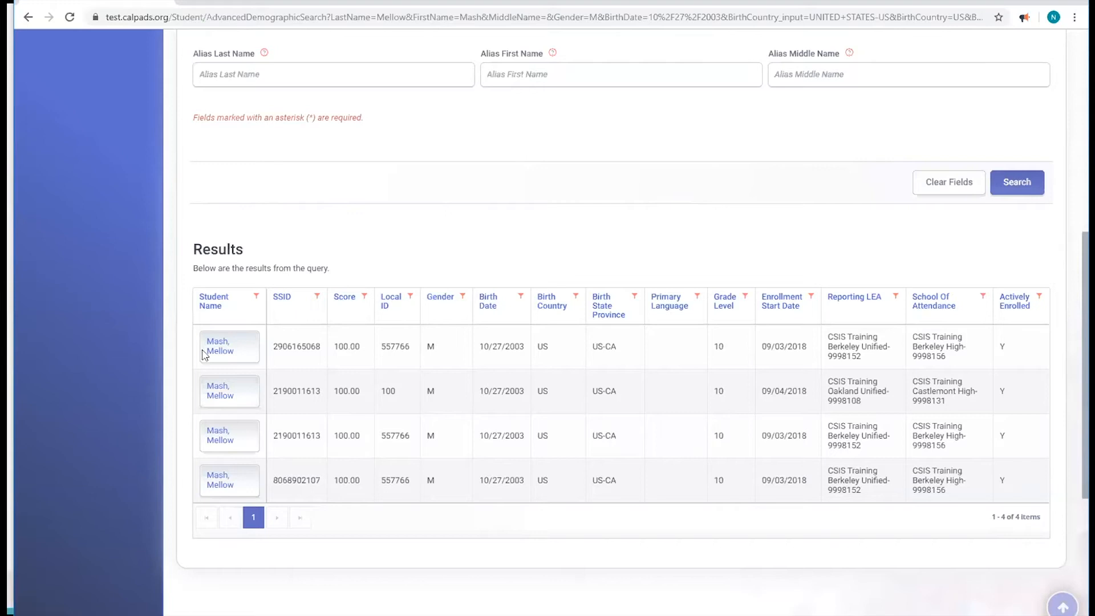
click(228, 399)
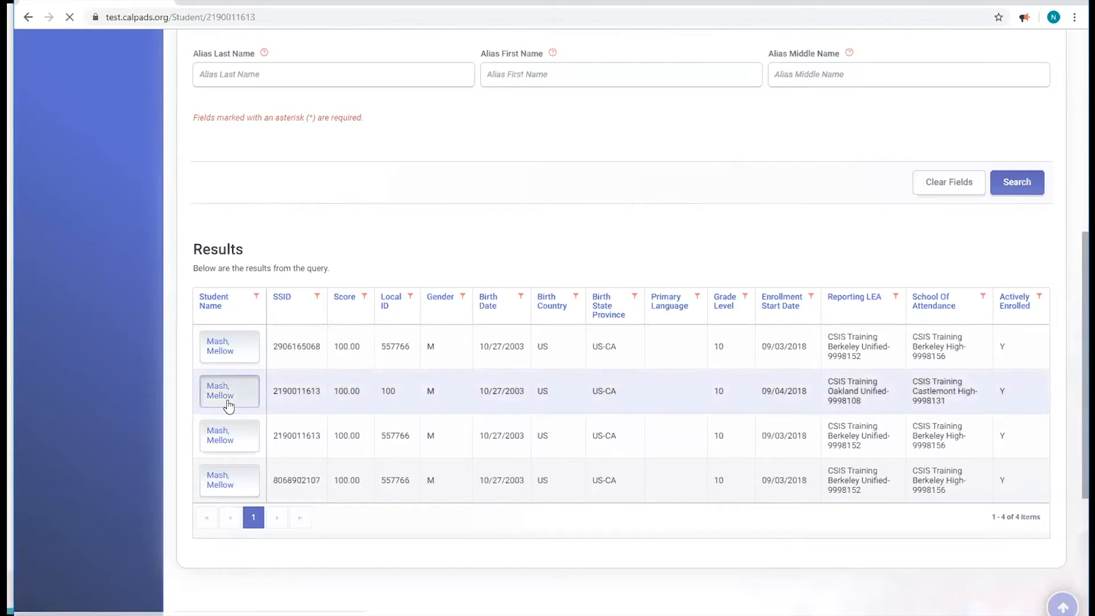
scroll(212, 485, down, 3)
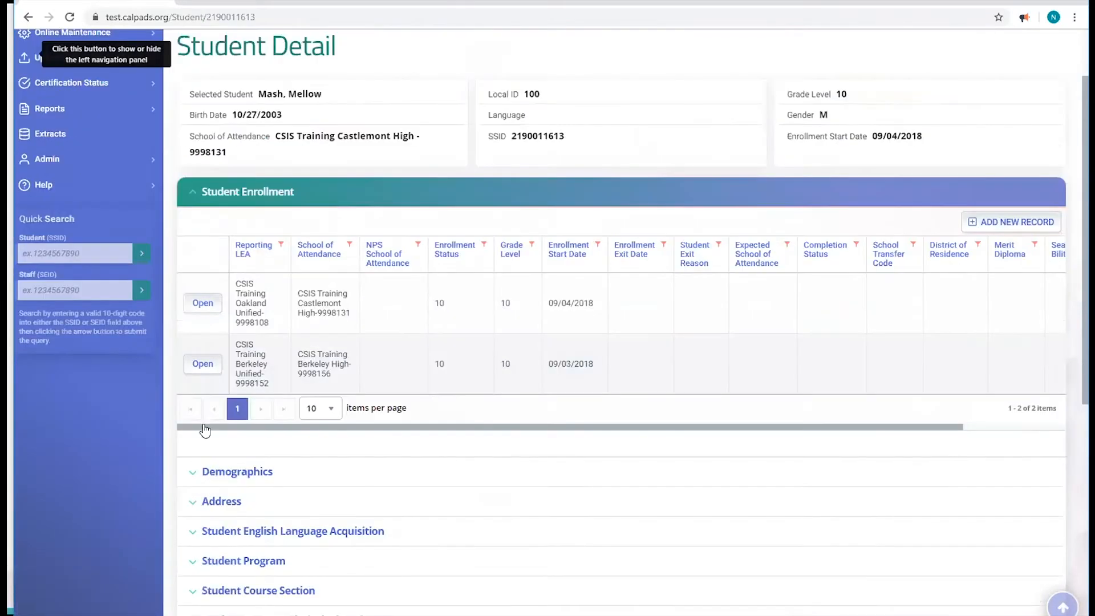
click(194, 368)
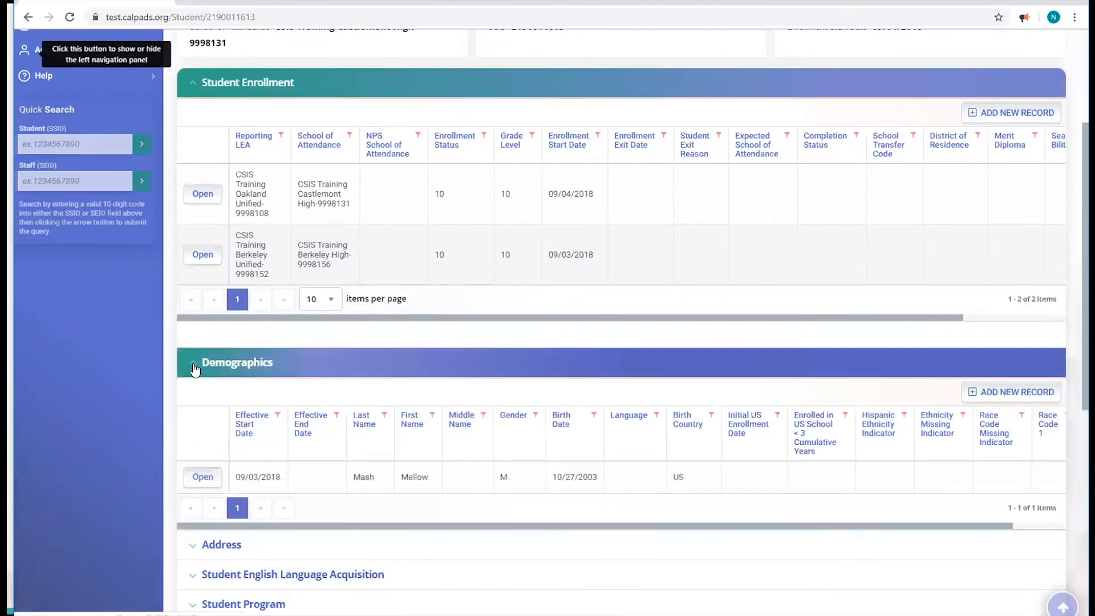
click(194, 365)
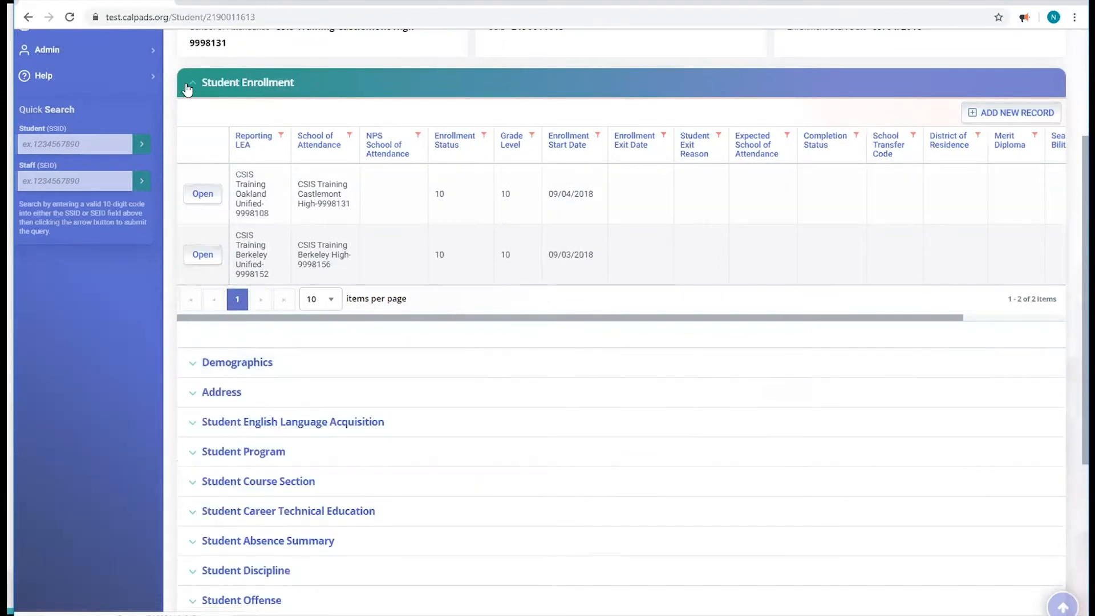
click(189, 86)
scroll(176, 152, up, 5)
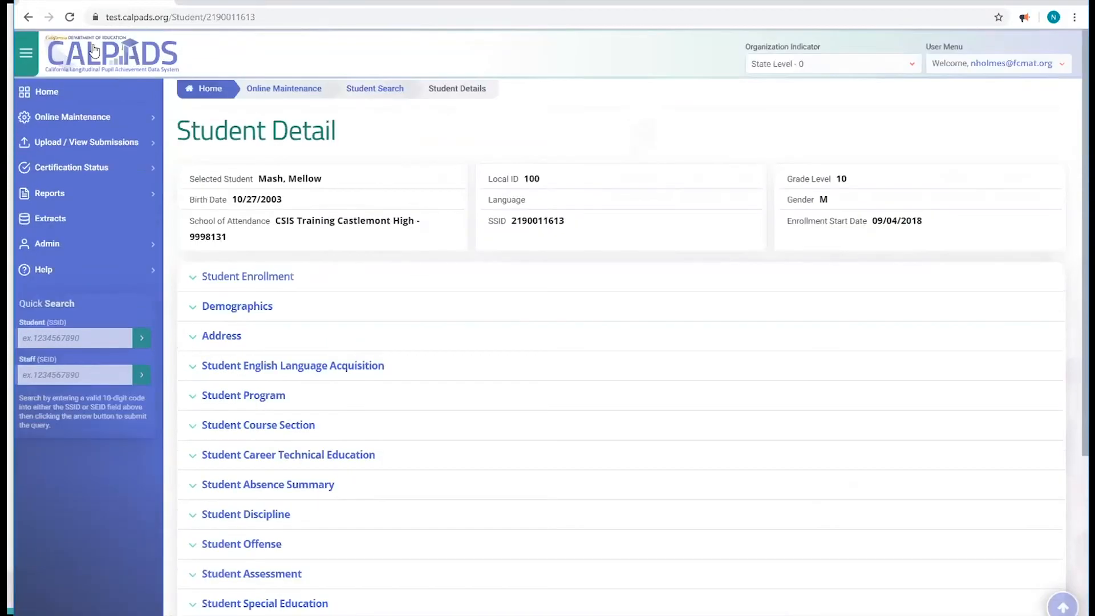
Step: Return to the search results and create a new SSID for the student, accepting the potential MID
click(29, 17)
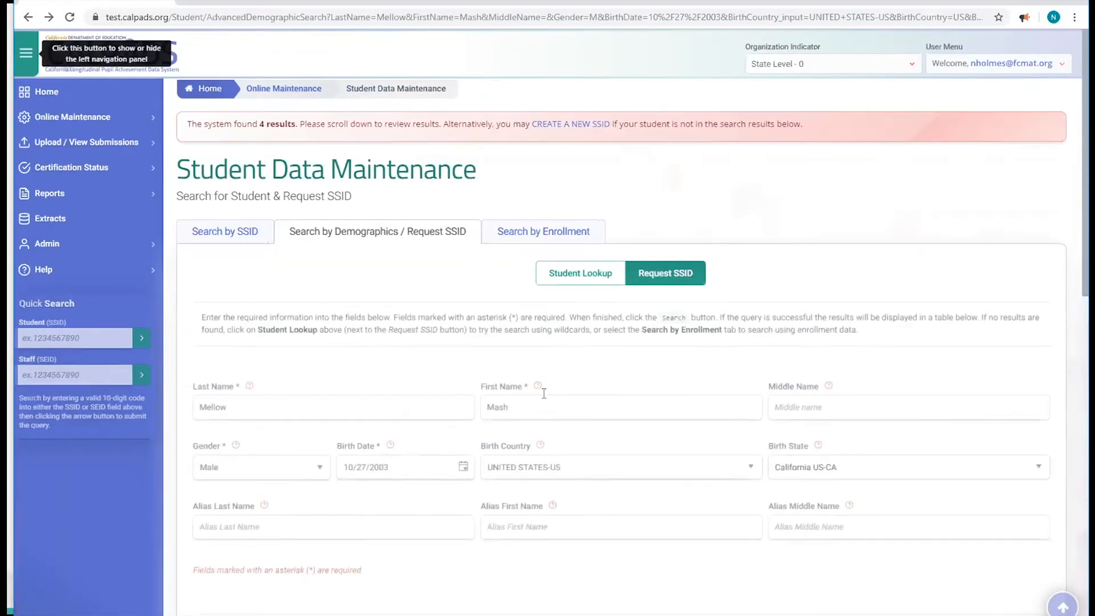
scroll(525, 471, down, 2)
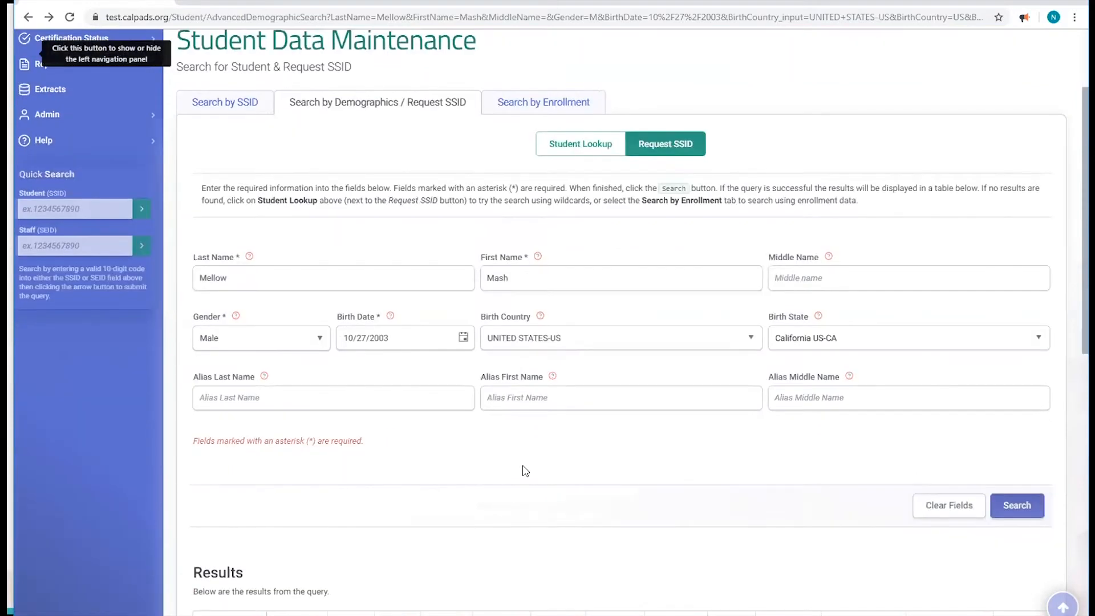
scroll(525, 470, down, 5)
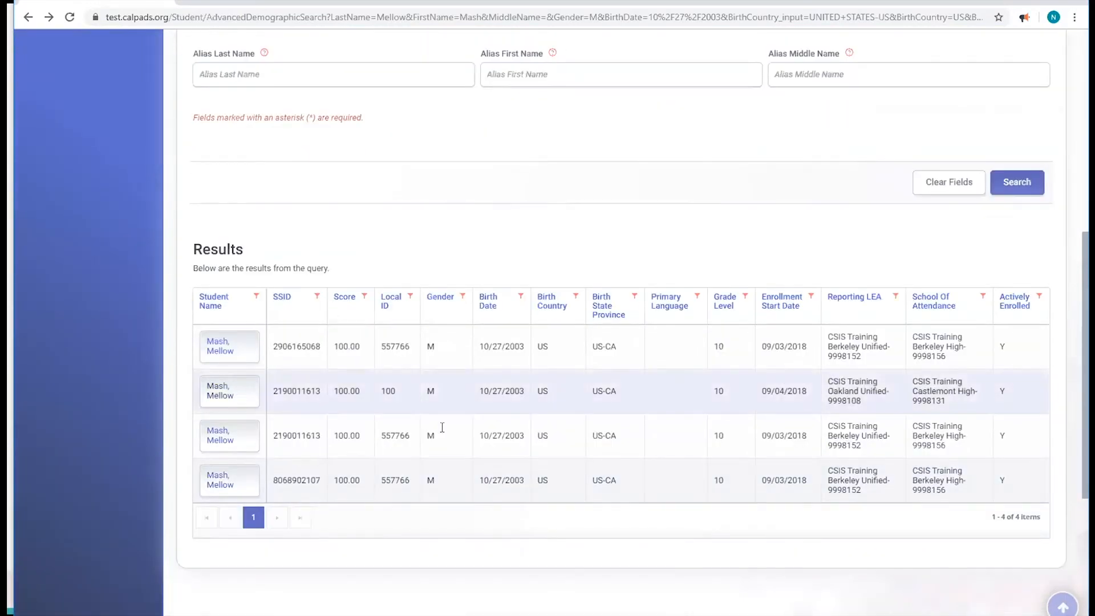
scroll(545, 438, up, 7)
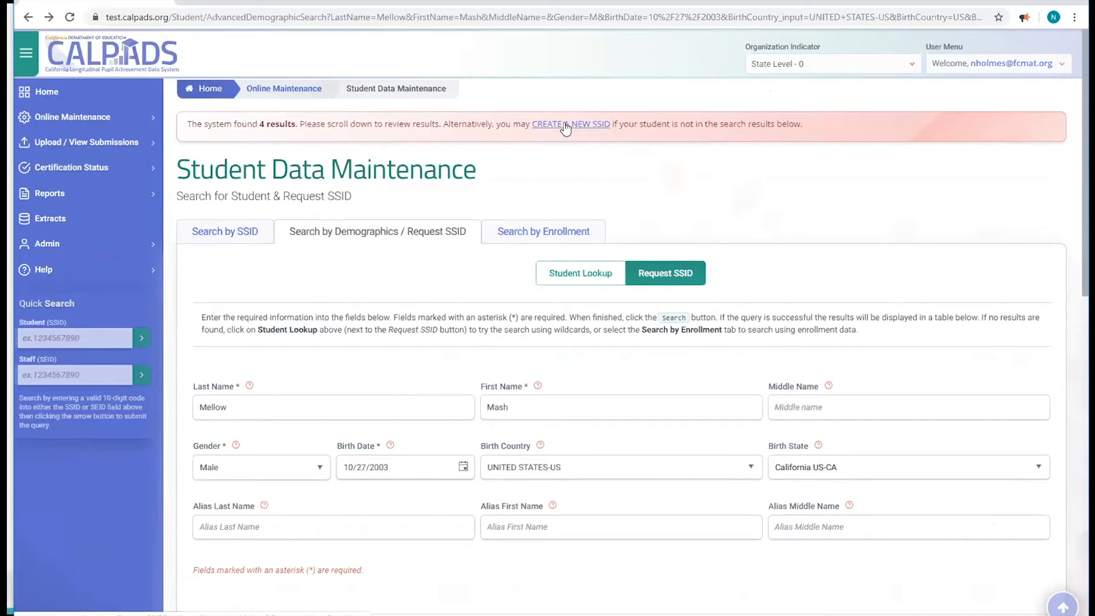
click(565, 125)
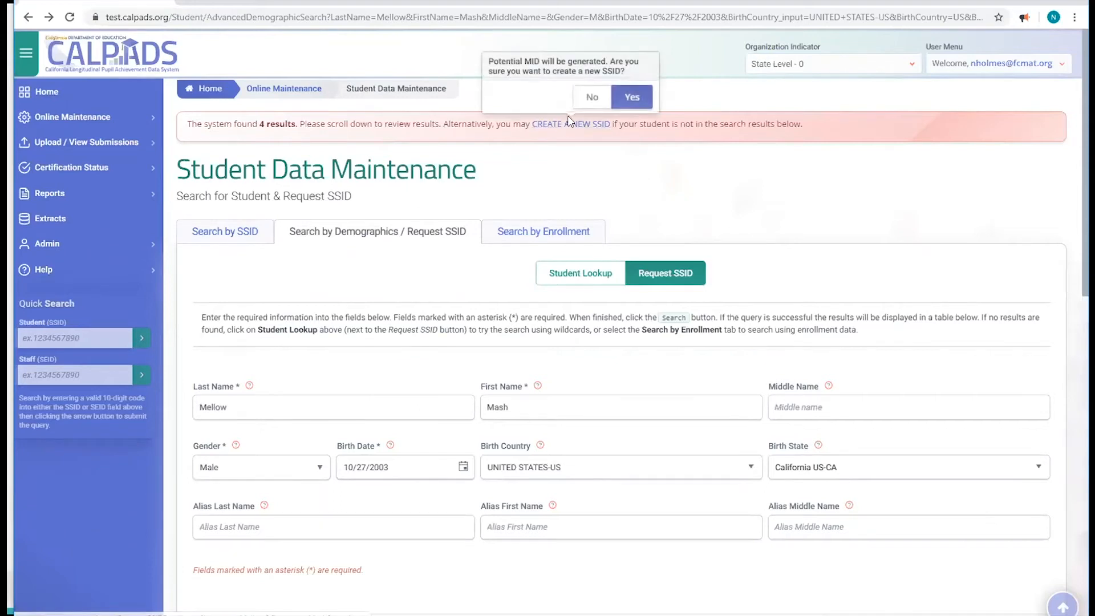
click(626, 102)
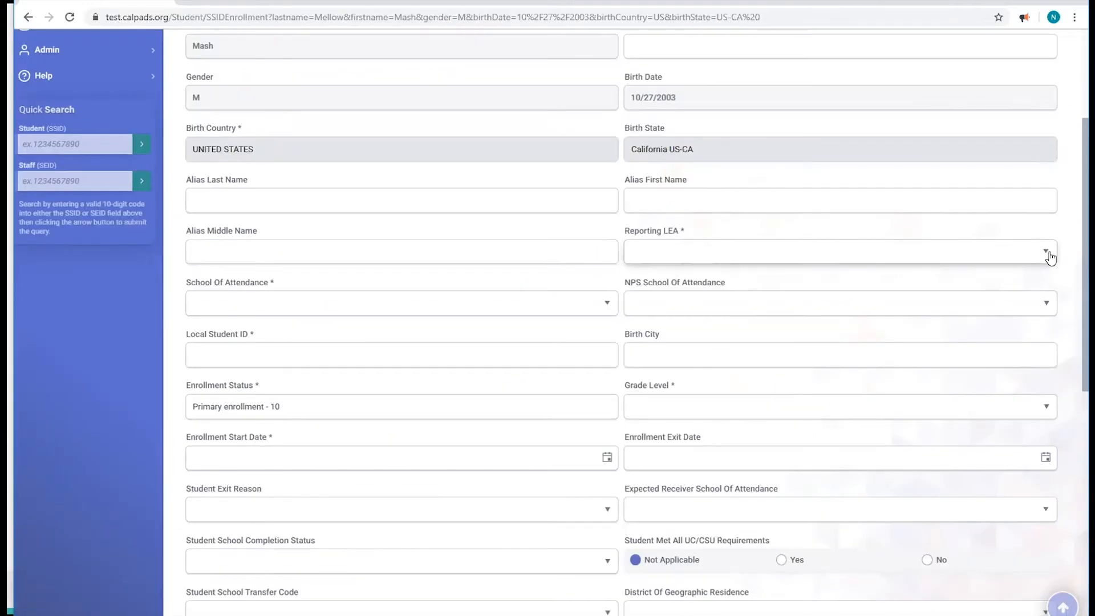
Step: Set the Reporting LEA of the new SSID enrollment to CSIS Training Berkeley Unified - 9998152
click(1047, 252)
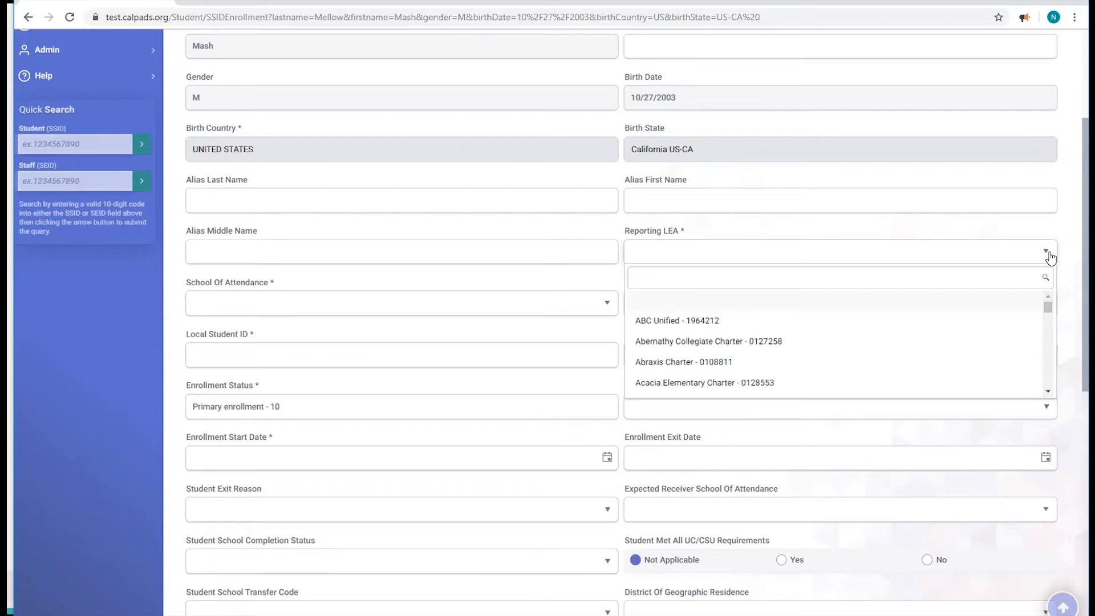
text(berkeley)
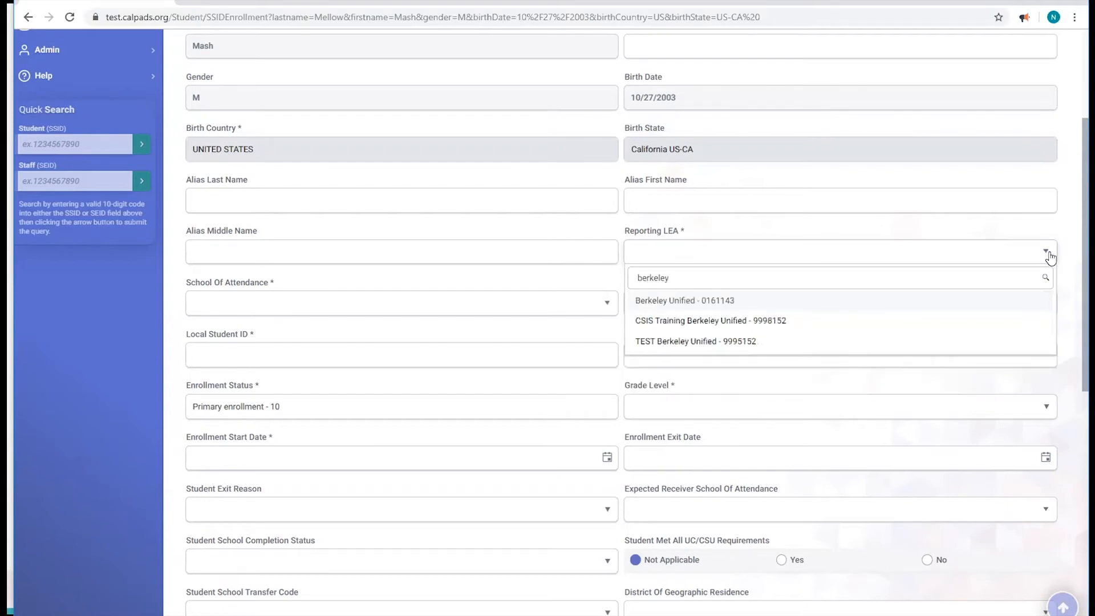
click(765, 320)
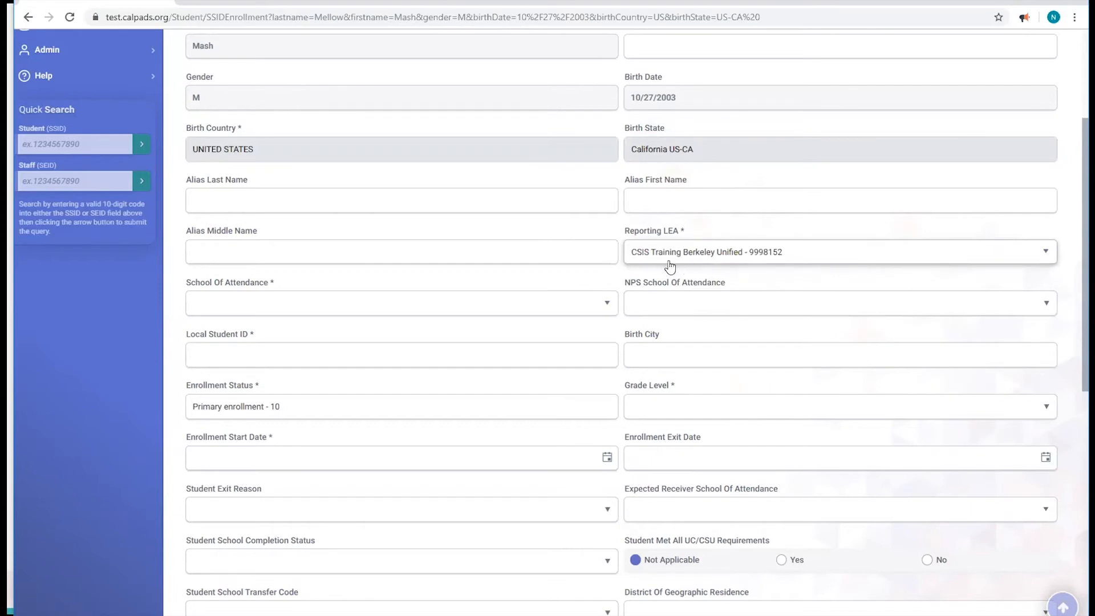
Step: Set the School Of Attendance to CSIS Training Berkeley High - 9998156
click(435, 313)
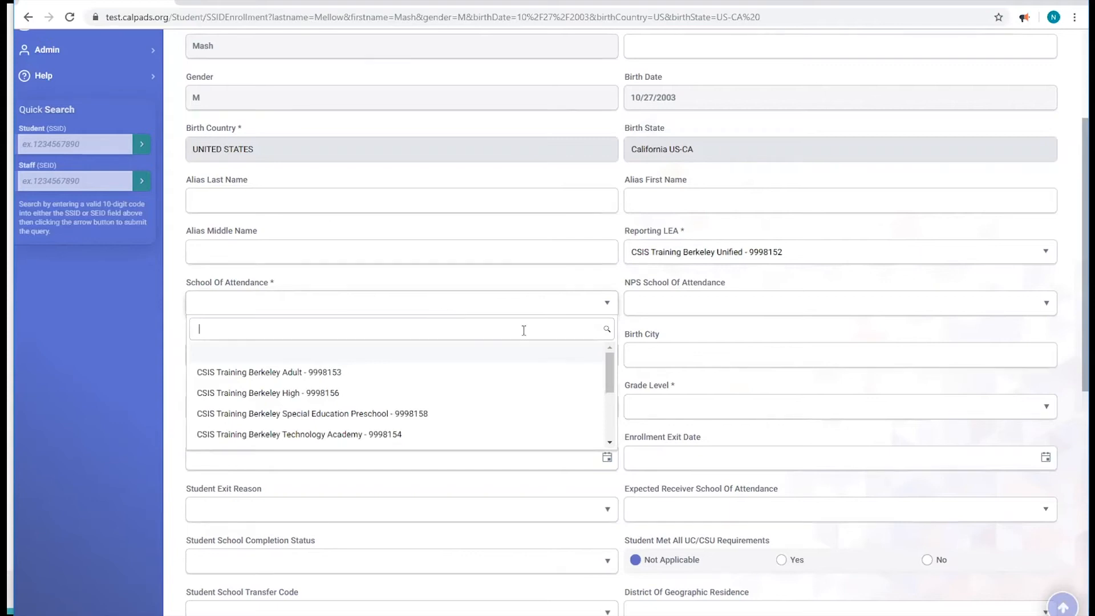
scroll(451, 422, down, 3)
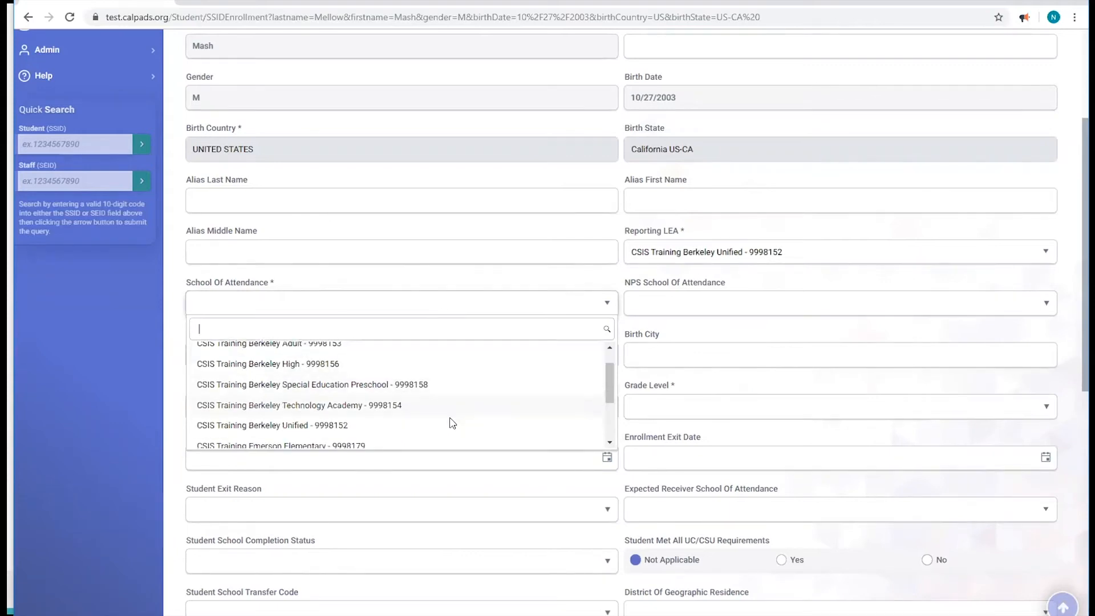
scroll(452, 422, down, 2)
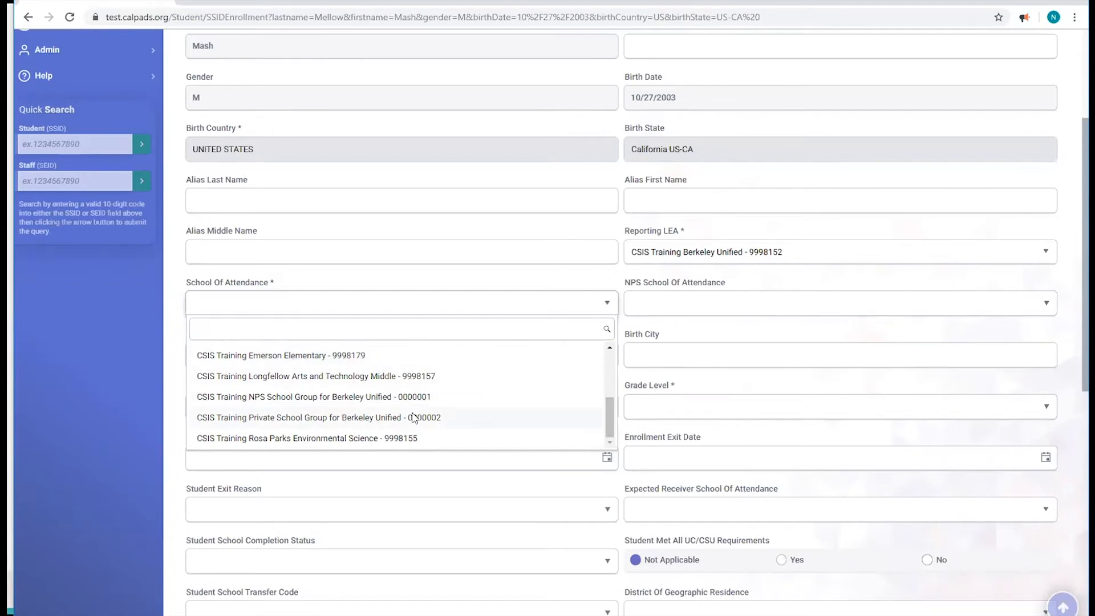
scroll(413, 417, up, 2)
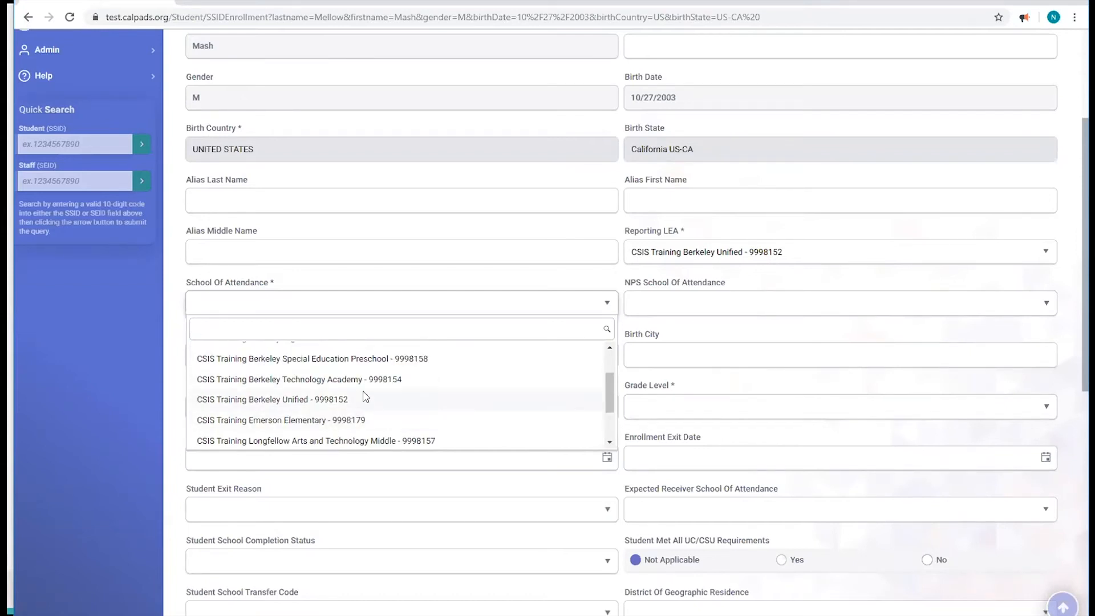
scroll(367, 389, up, 1)
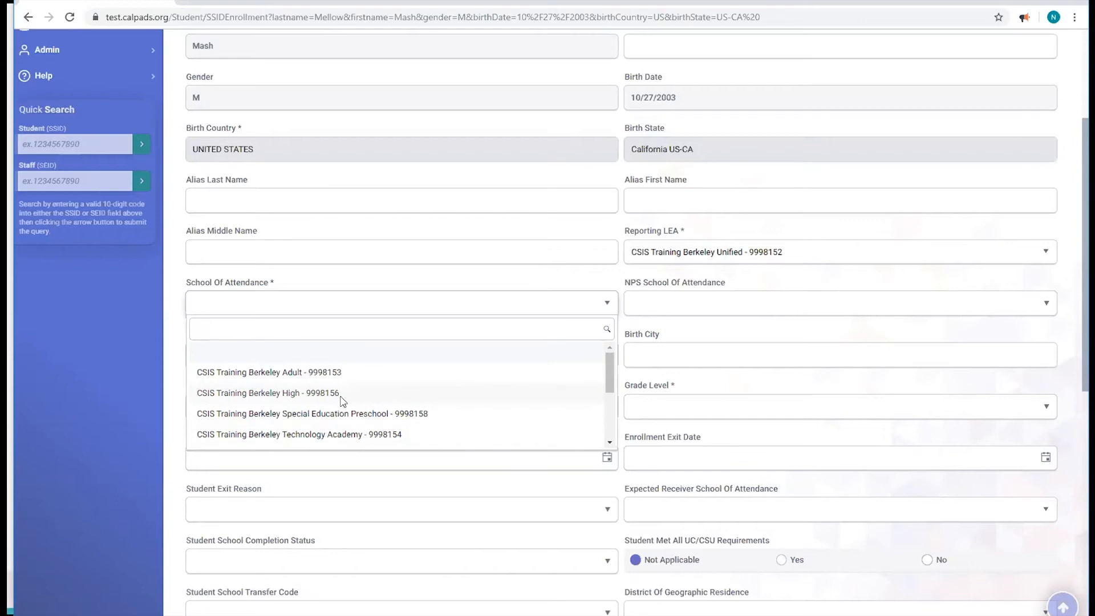
click(344, 399)
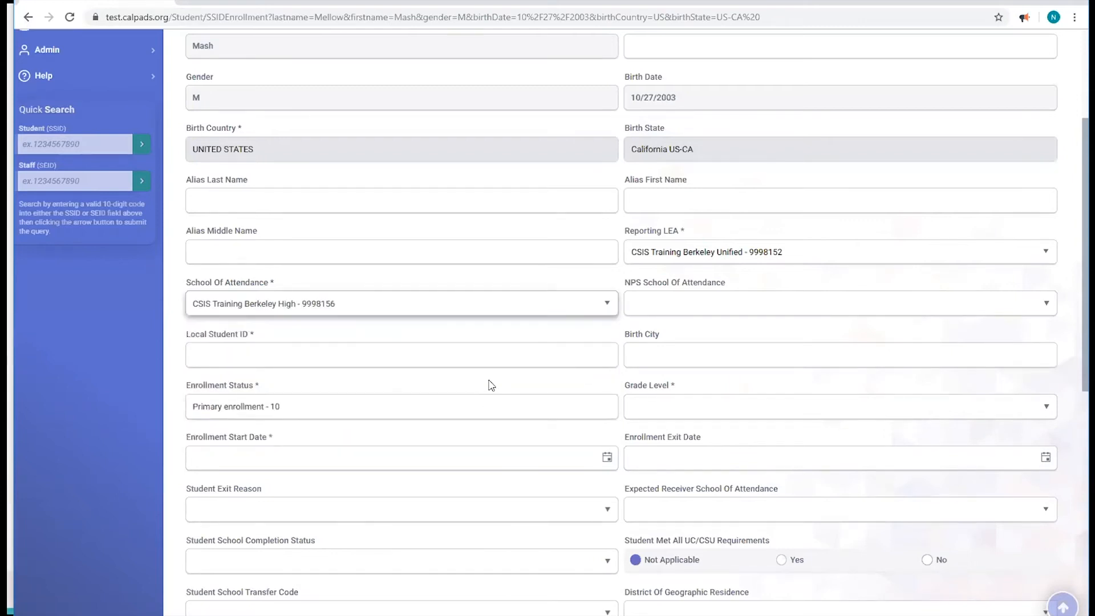
Step: Enter the student's local student ID and fill in the birth city as Berkley
click(361, 357)
text(5159)
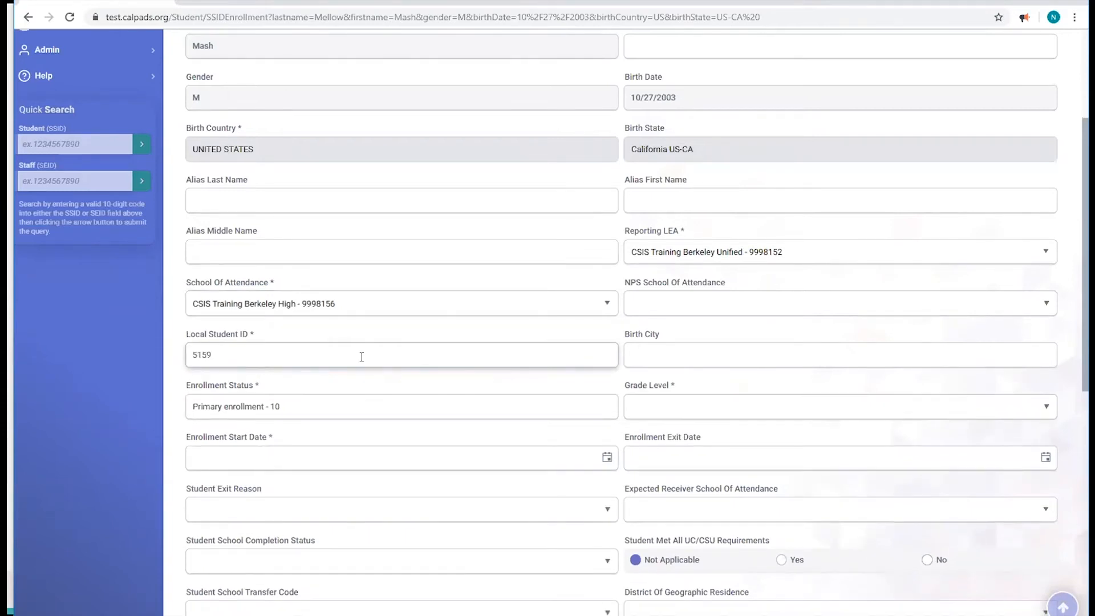
text(0)
click(680, 355)
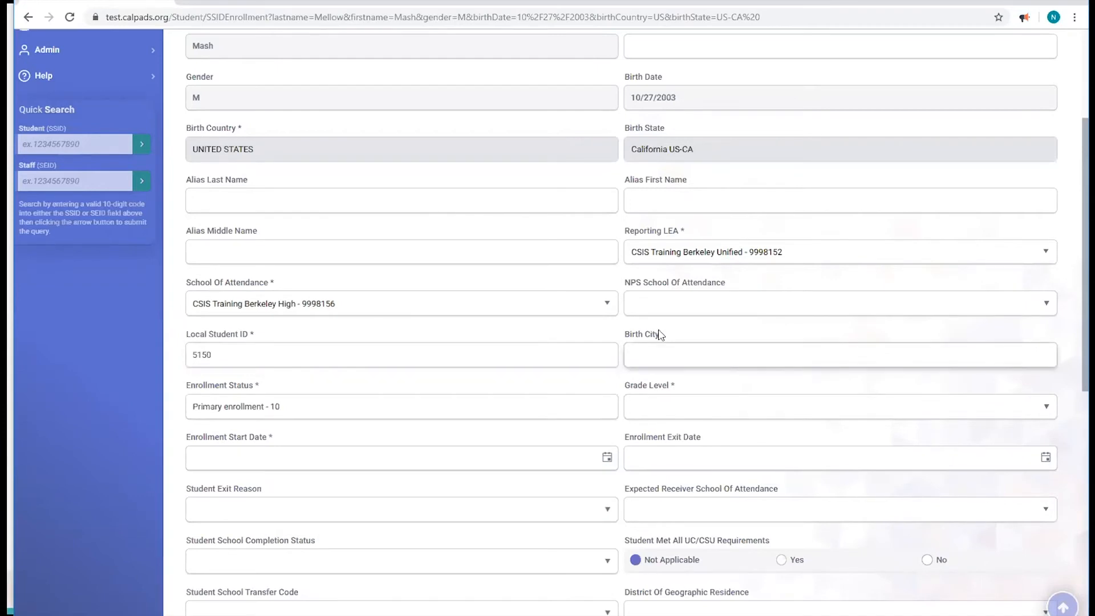
text(Berkley)
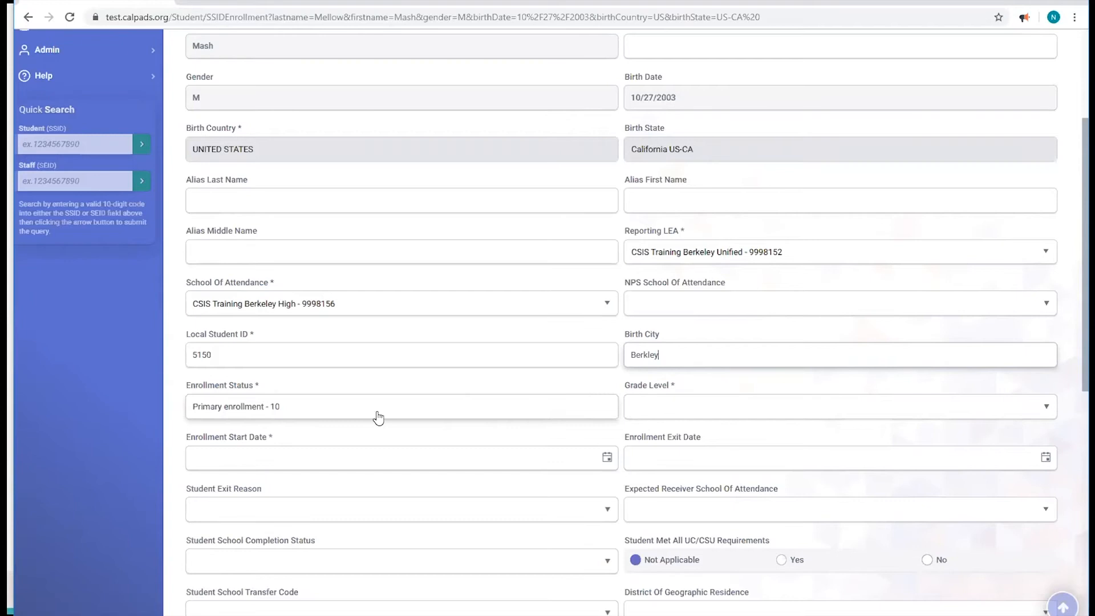
Step: Try the enrollment statuses Secondary enrollment - 20, Short term enrollment - 30 and Receiving specialized services only - 40 in turn
click(212, 411)
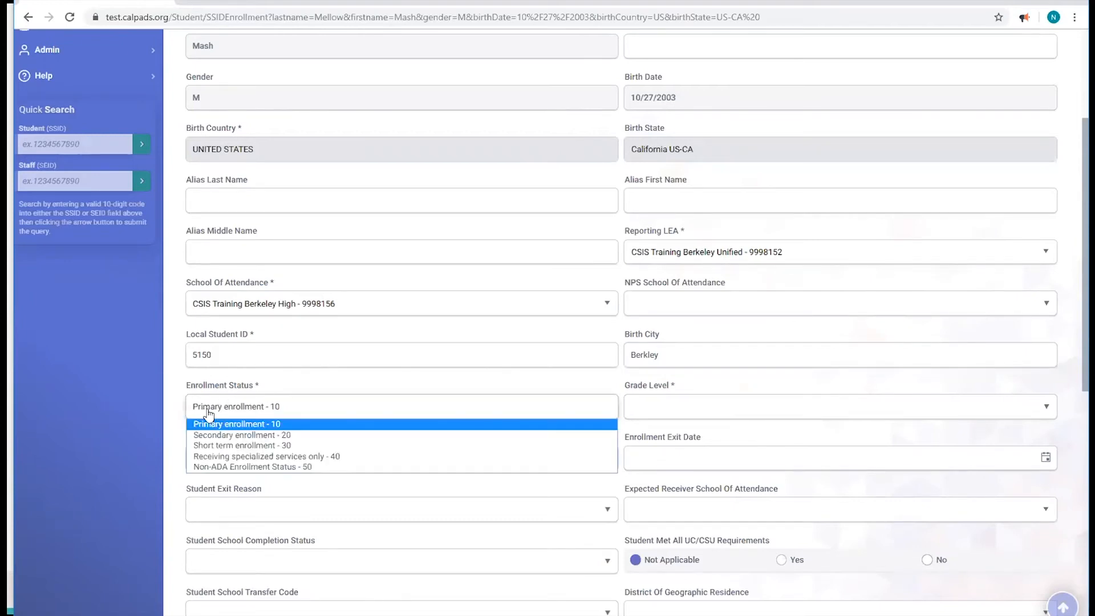
click(244, 435)
click(247, 412)
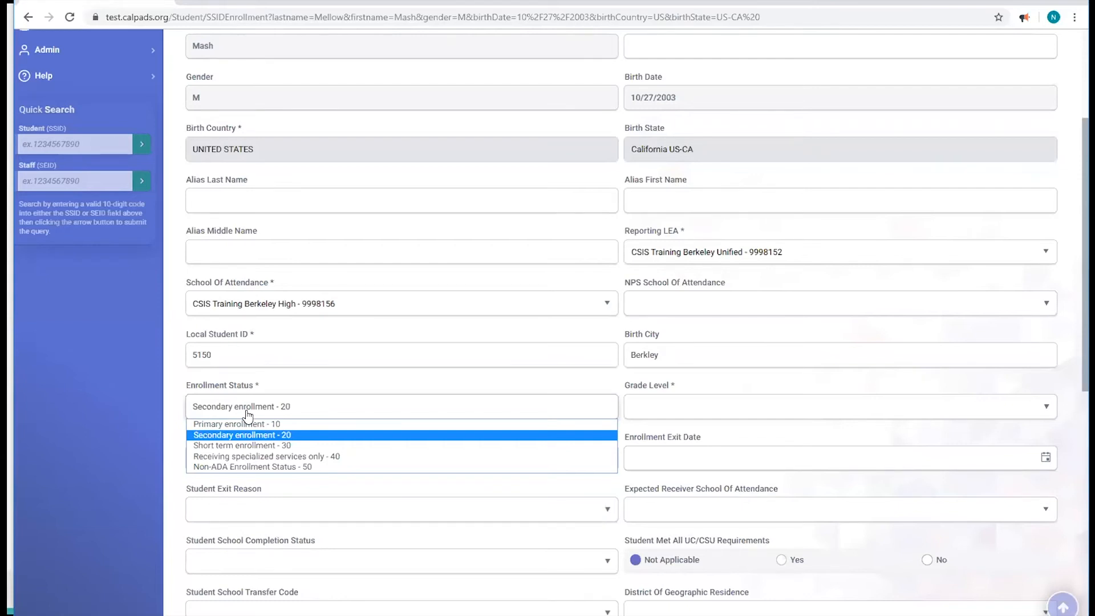
click(265, 445)
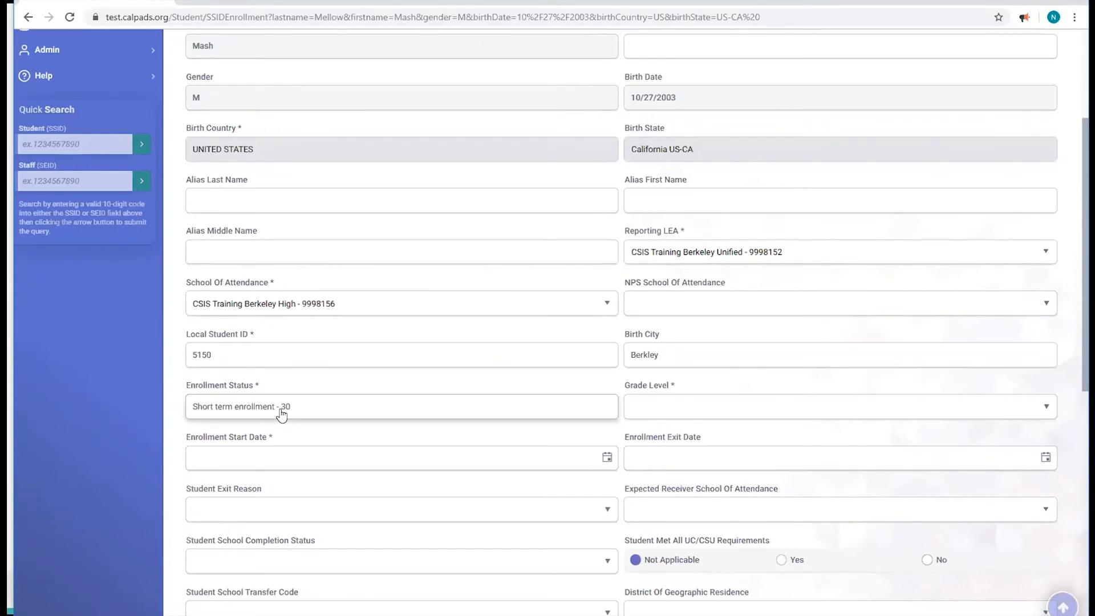
click(287, 408)
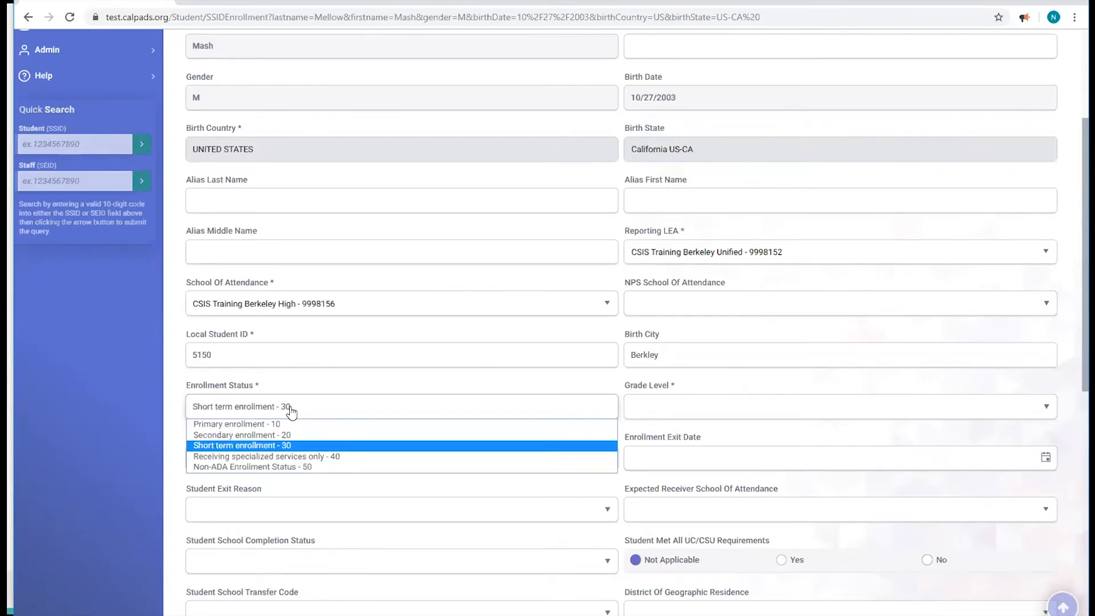
click(268, 456)
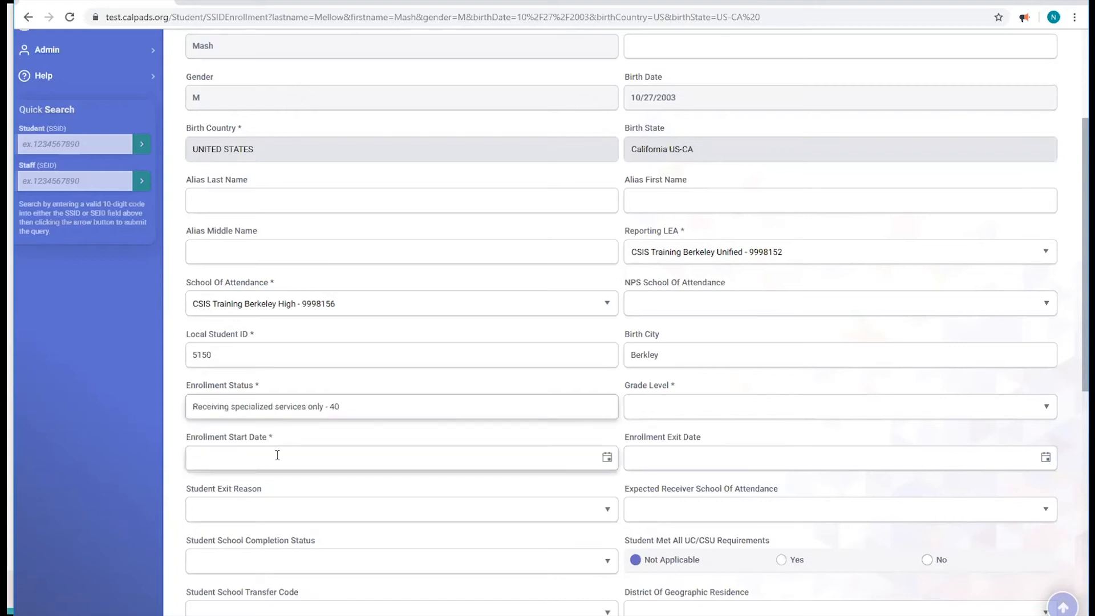
Step: Set the enrollment status to Non-ADA Enrollment Status - 50
click(331, 415)
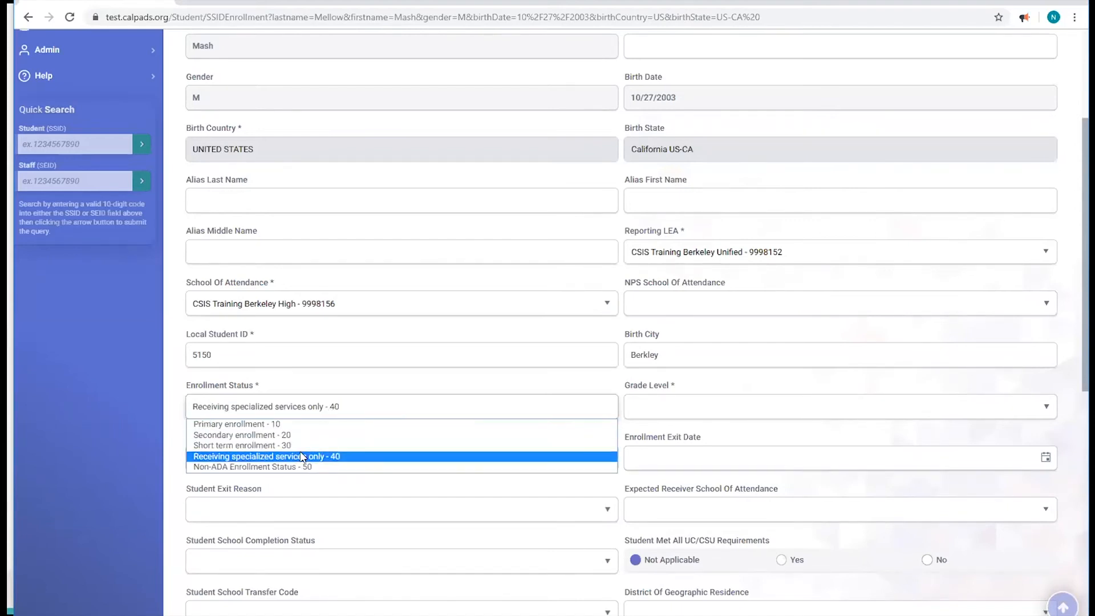
click(285, 463)
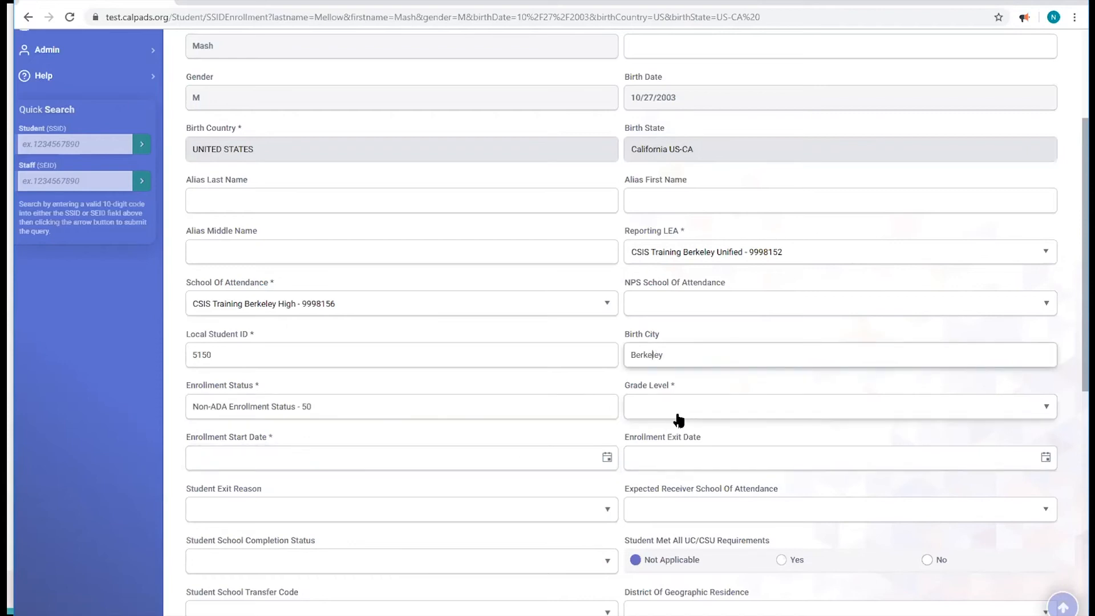
Step: Review the available grade levels and set the student's grade level to 11 - Eleventh Grade
click(679, 420)
scroll(676, 414, up, 3)
scroll(675, 414, down, 2)
click(679, 471)
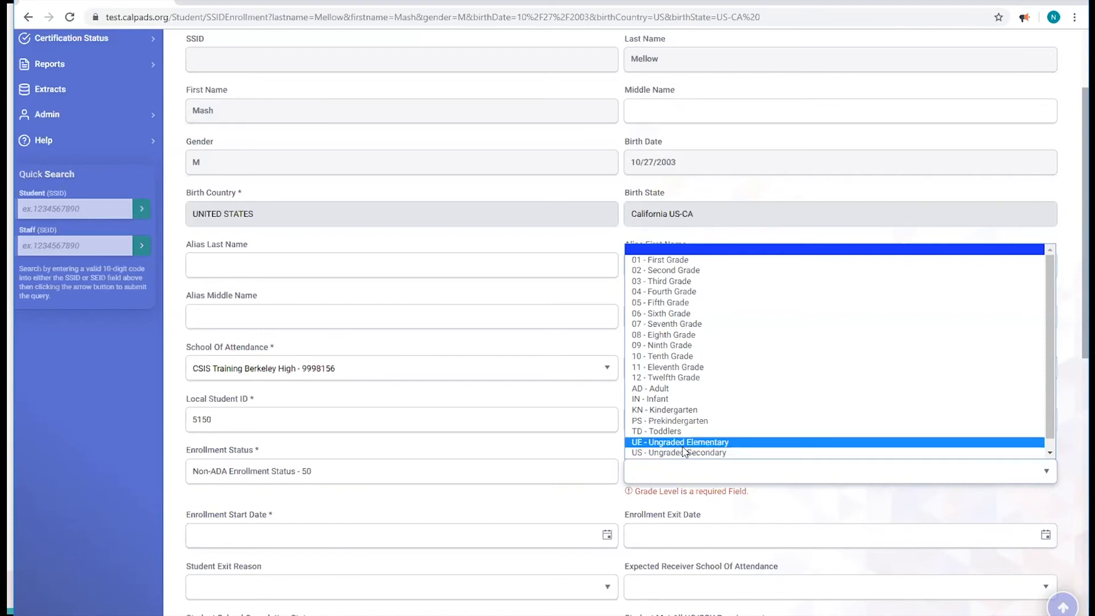
scroll(683, 446, down, 1)
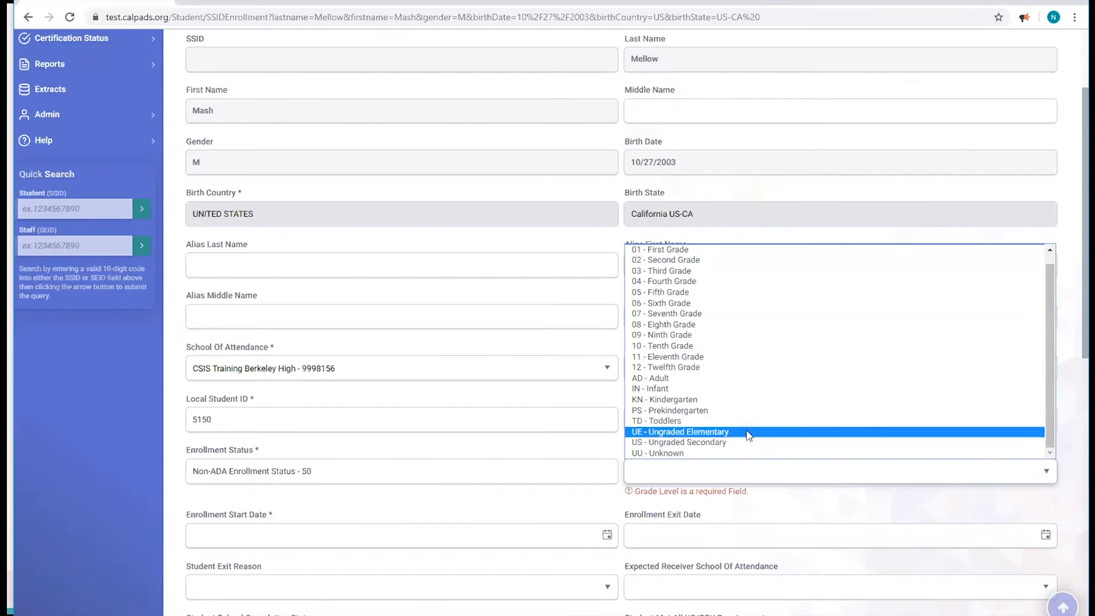
scroll(697, 415, up, 1)
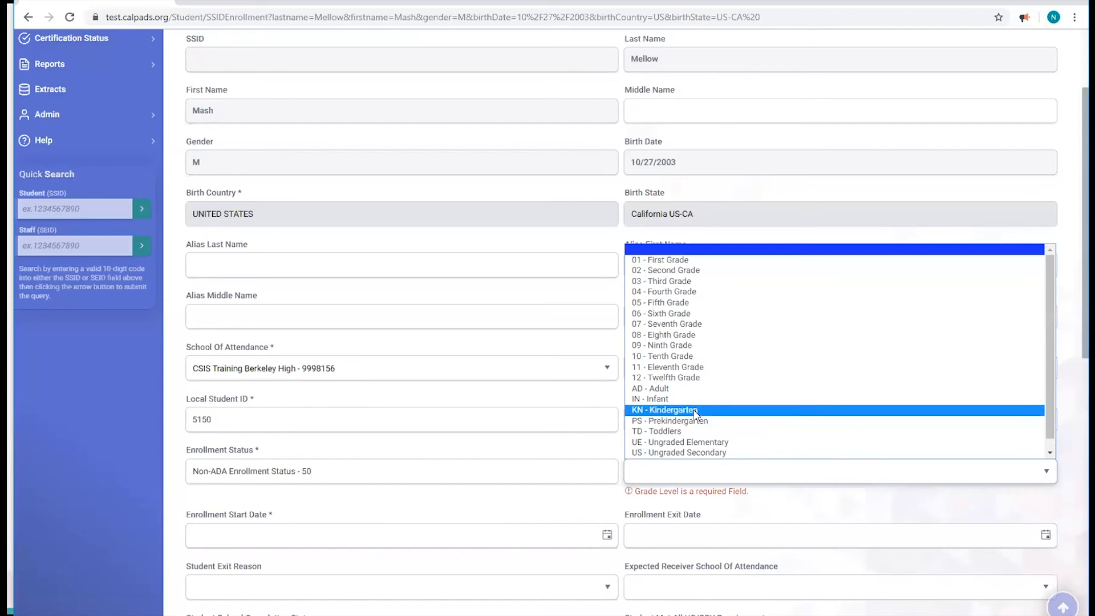
click(690, 367)
scroll(689, 367, down, 1)
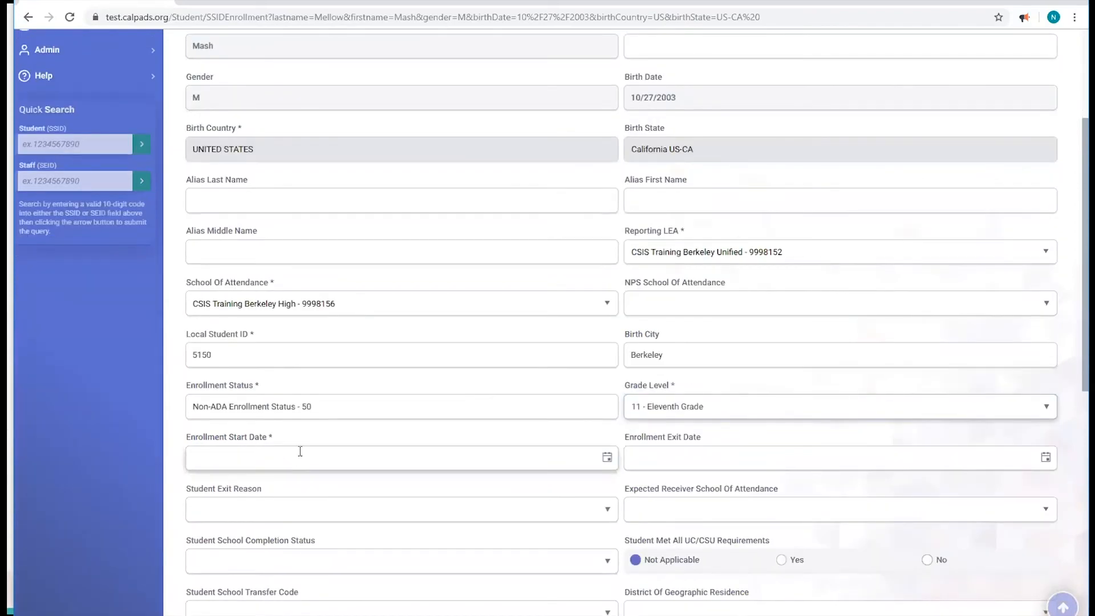
Step: Set the enrollment start date to 09/01/2019 and leave the enrollment exit date blank
click(608, 461)
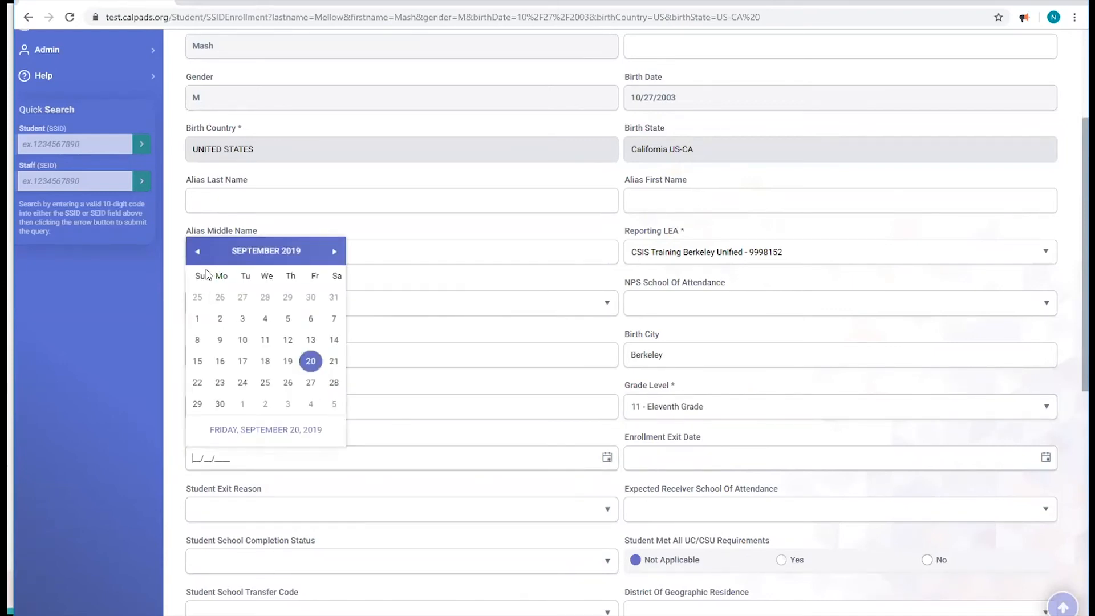
click(196, 252)
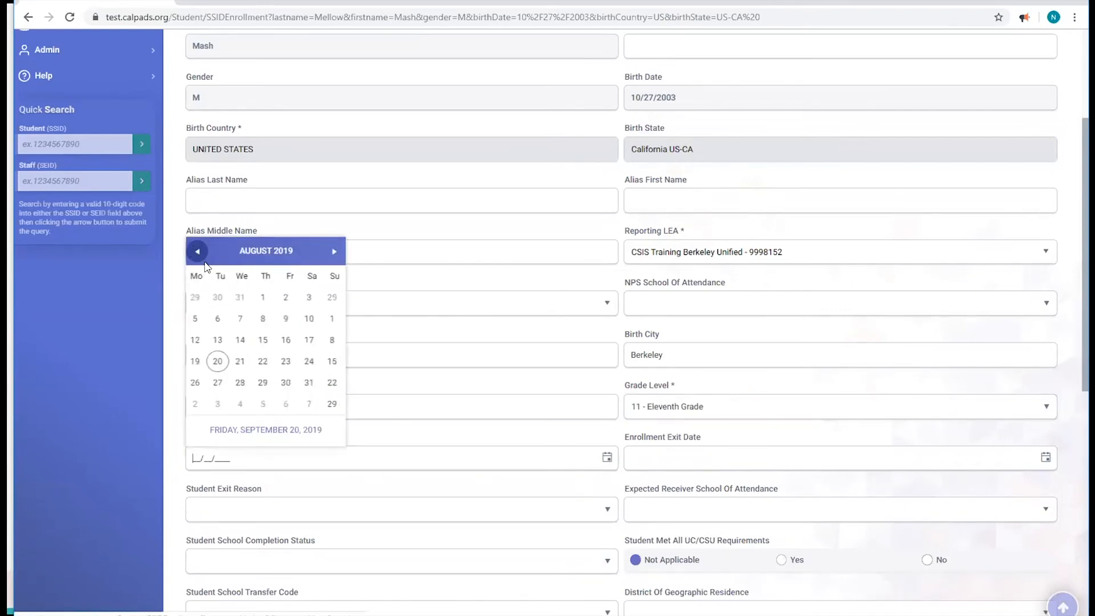
click(334, 251)
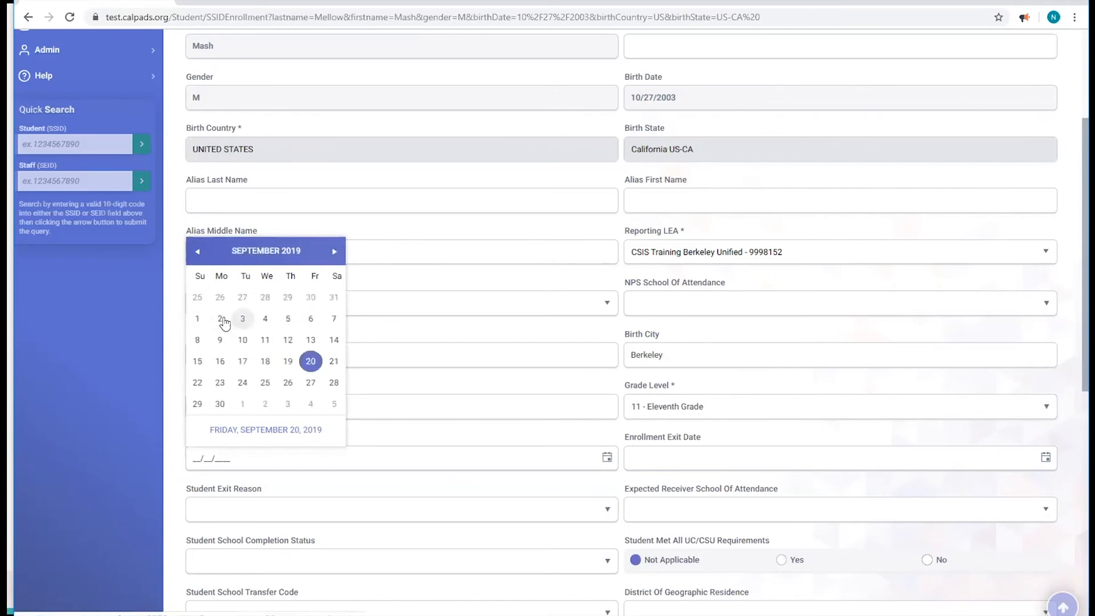
click(197, 319)
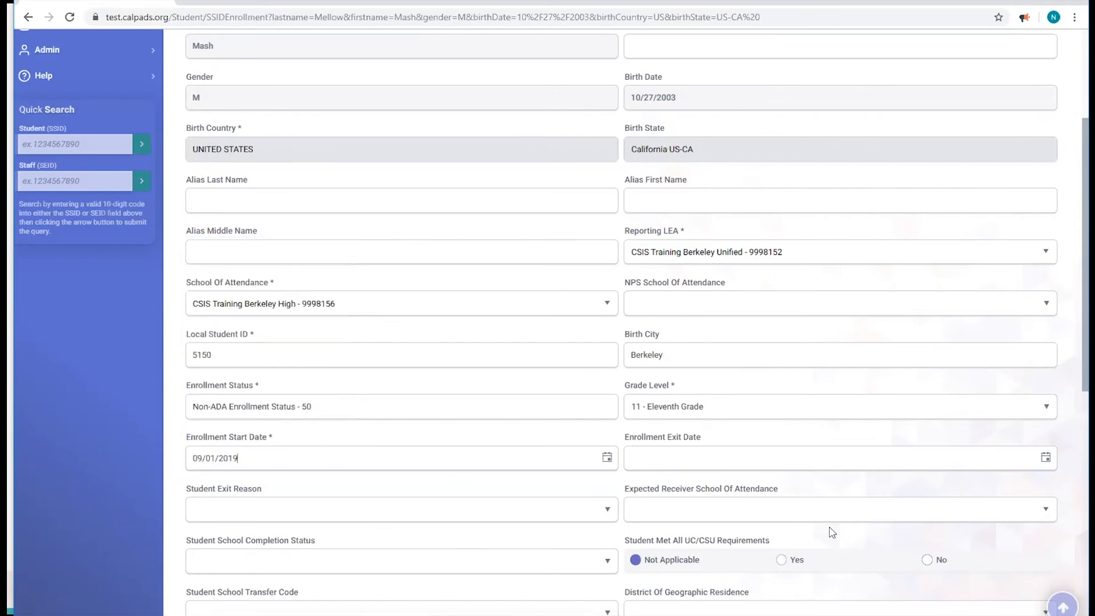
click(754, 457)
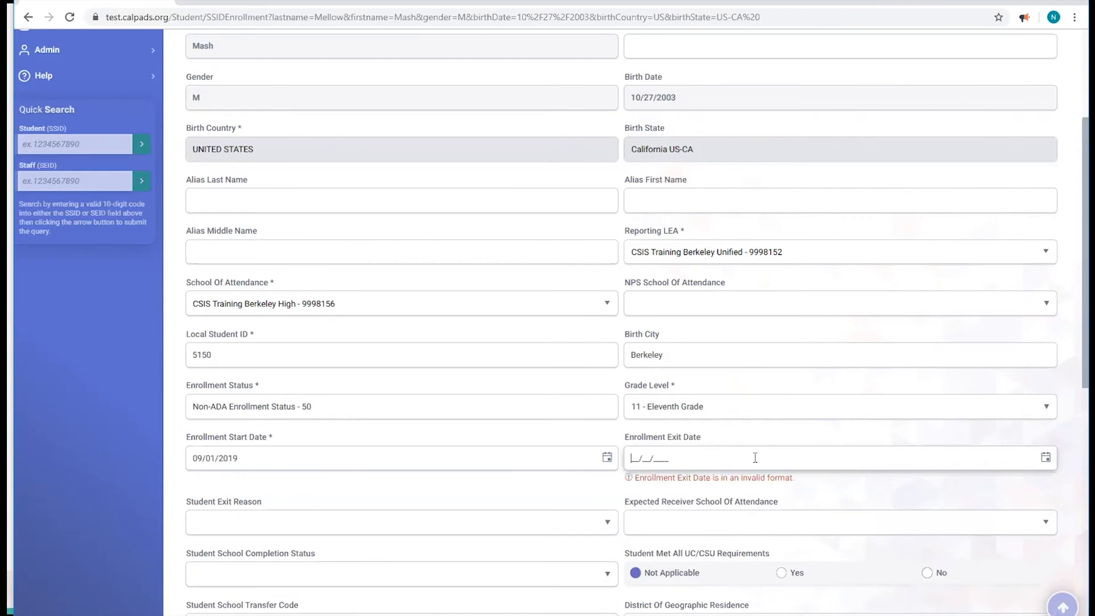
Step: Set the Student School Transfer Code to Formal Interdistrict Transfer Agreement - 1
scroll(459, 510, down, 2)
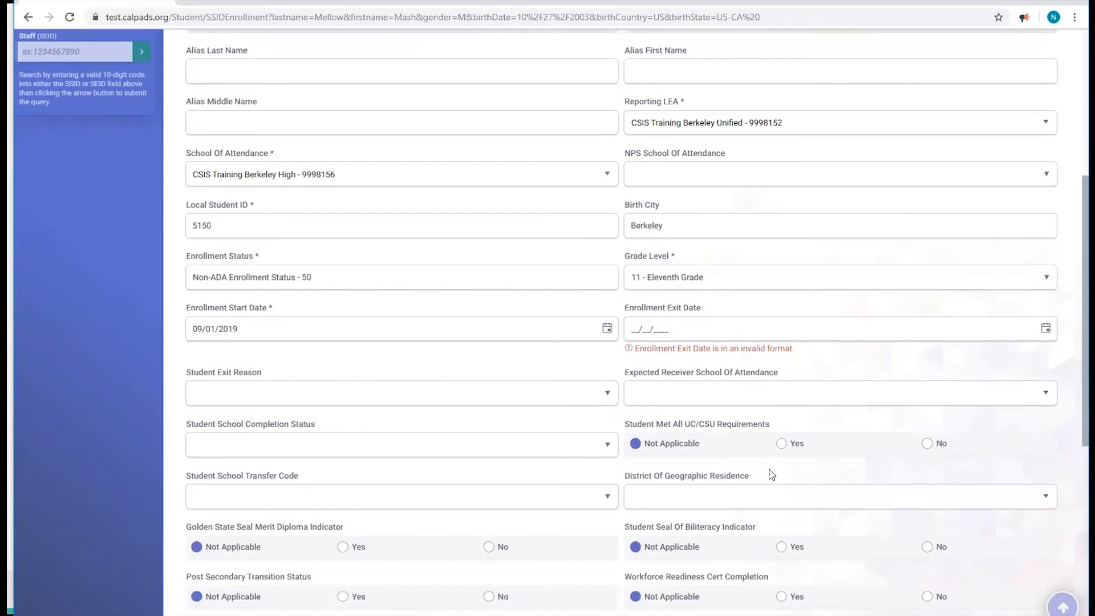
click(607, 503)
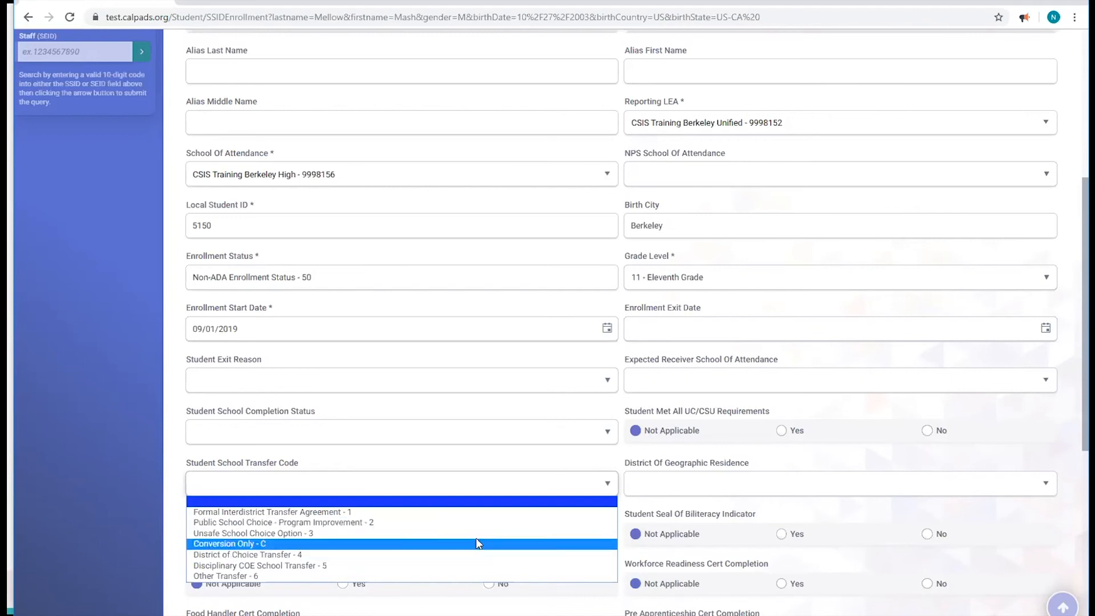
click(440, 512)
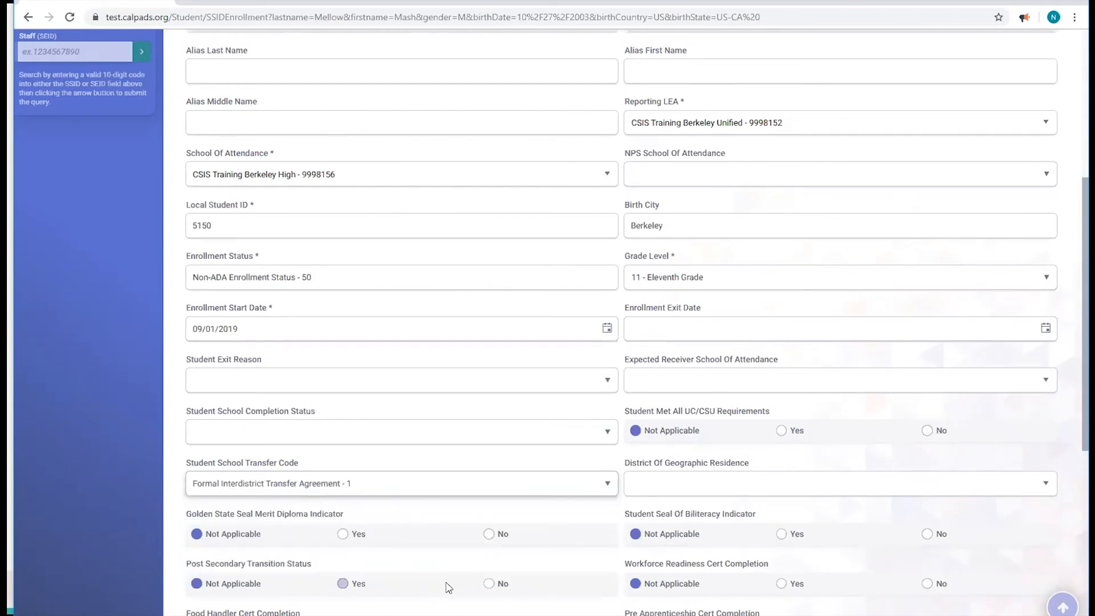
Step: Search the District Of Geographic Residence for oakl and choose CSIS Training Oakland Unified - 9998108
click(1035, 489)
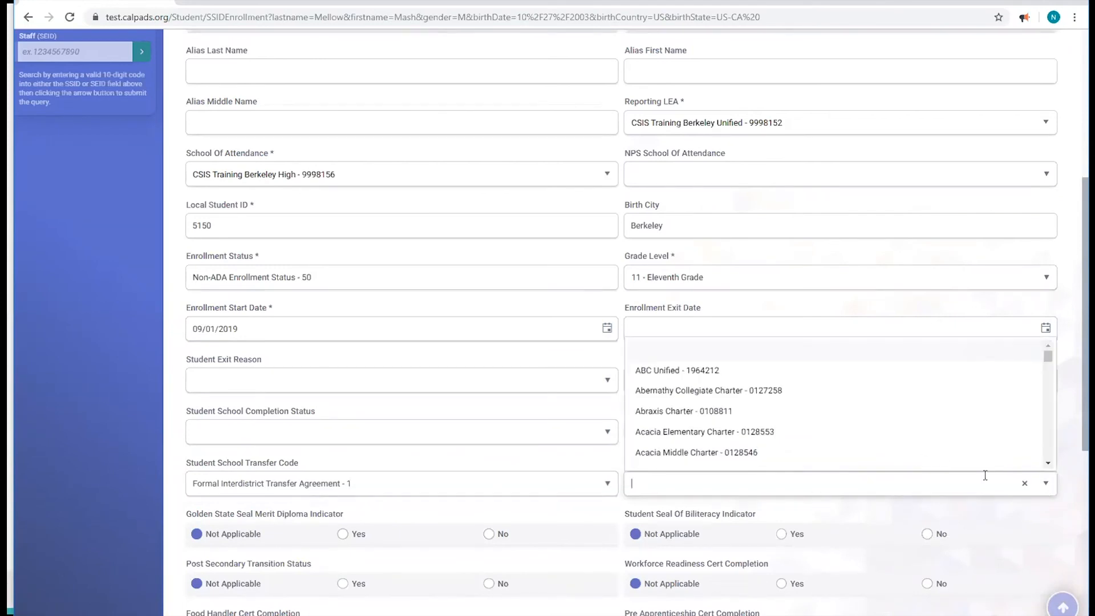
click(757, 348)
text(o)
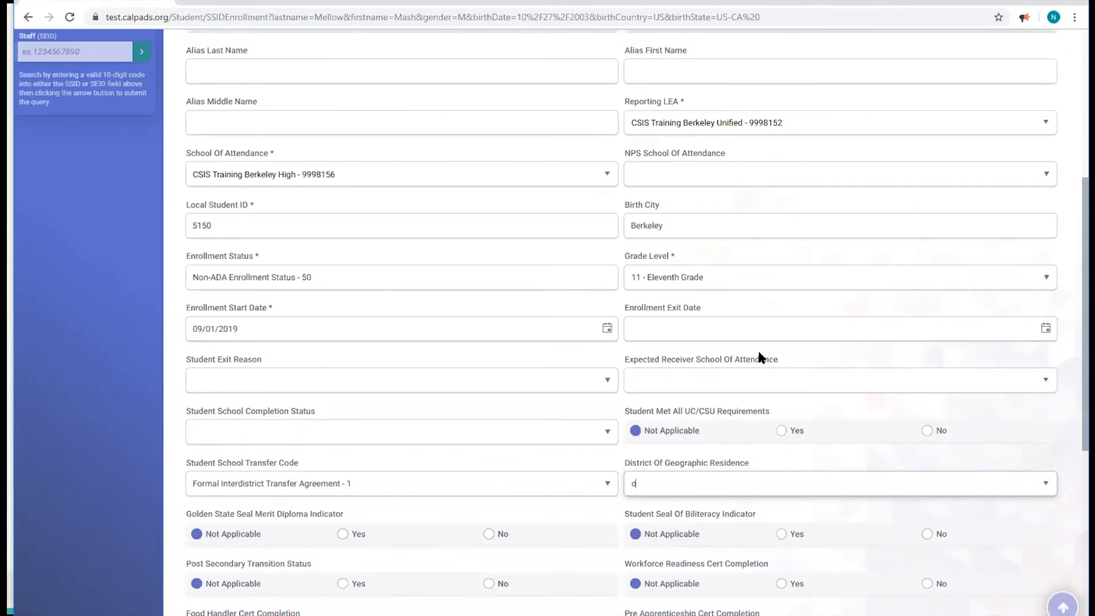
text(akl)
click(692, 535)
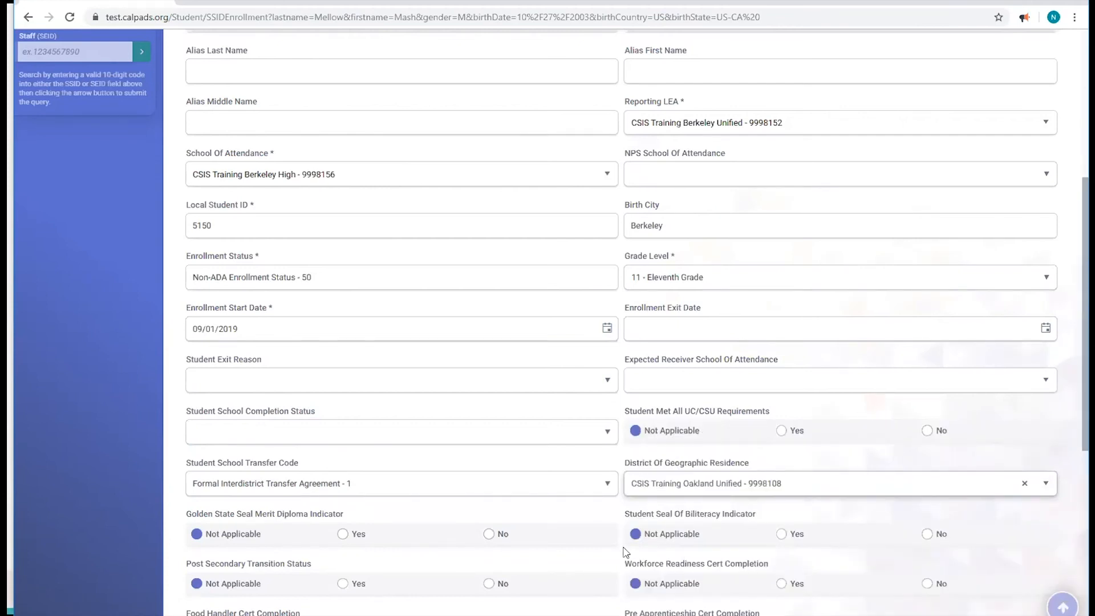
Step: Try Yes and No for the Post Secondary Transition Status, and return it to Not Applicable
scroll(622, 551, down, 3)
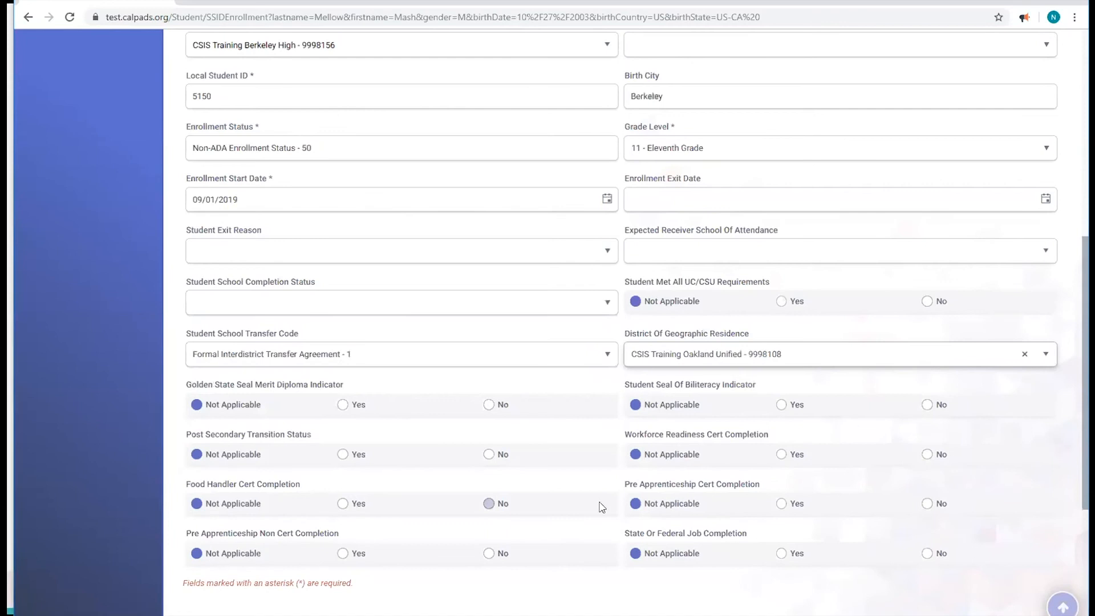
scroll(502, 473, down, 2)
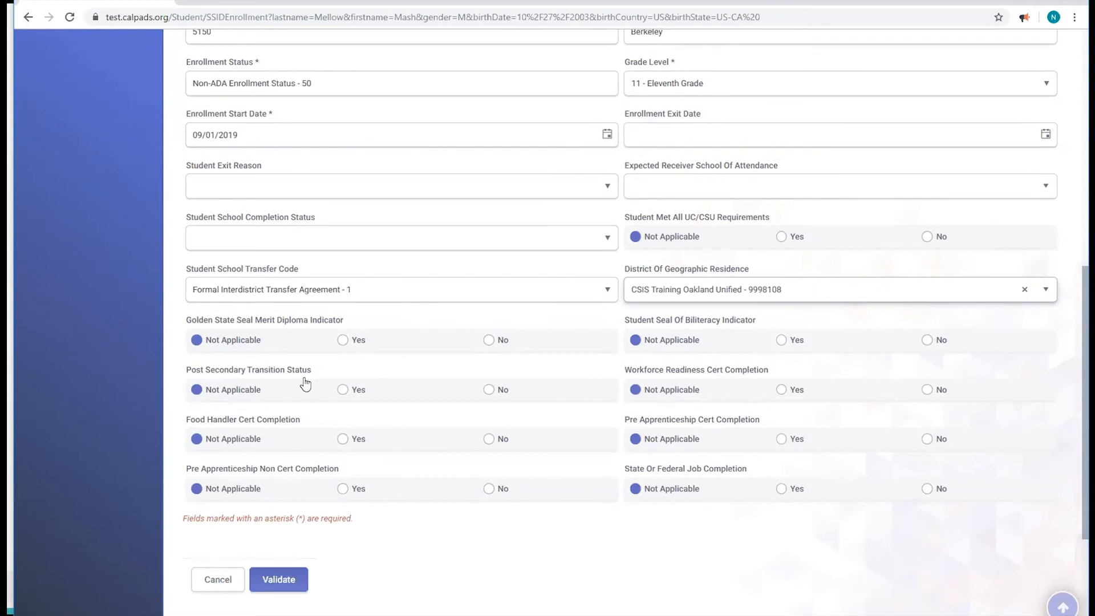
click(342, 389)
click(489, 390)
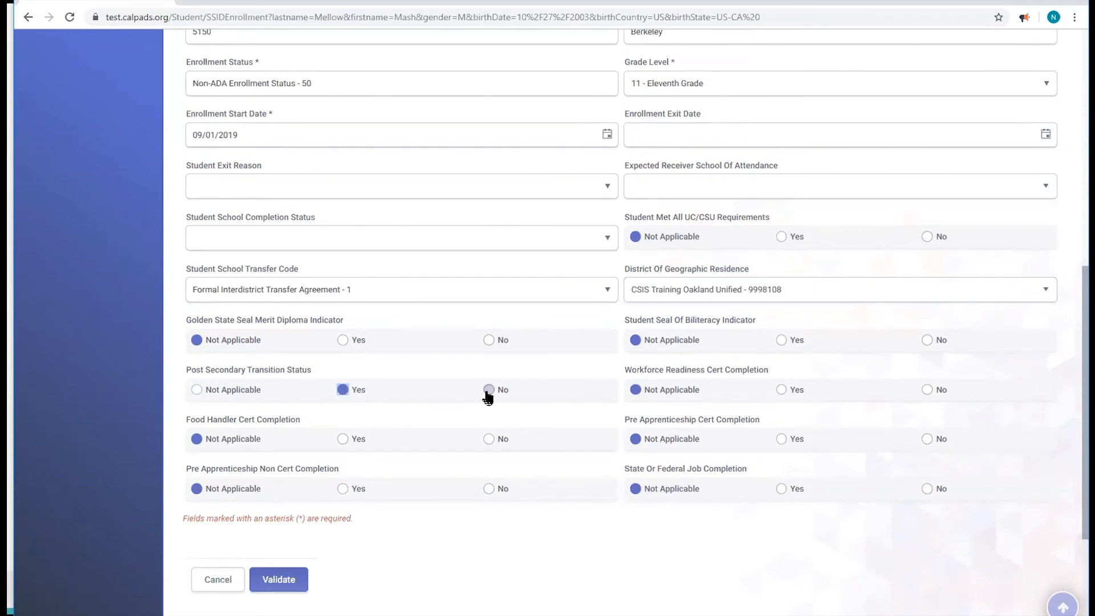
click(343, 390)
click(197, 389)
Step: Validate the new SSID enrollment record and post it
click(280, 584)
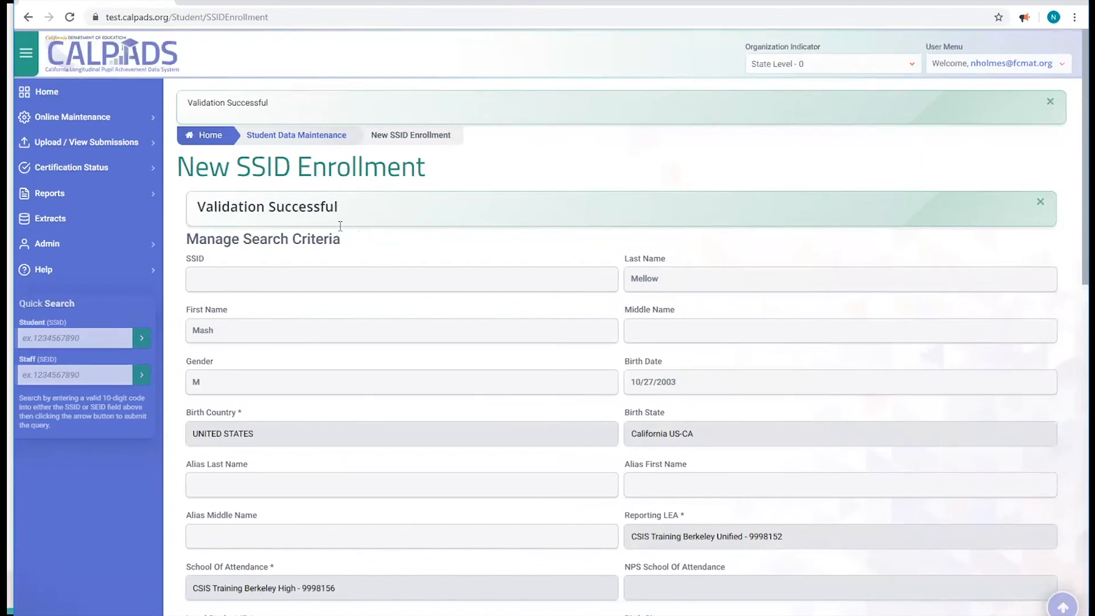
scroll(318, 237, down, 12)
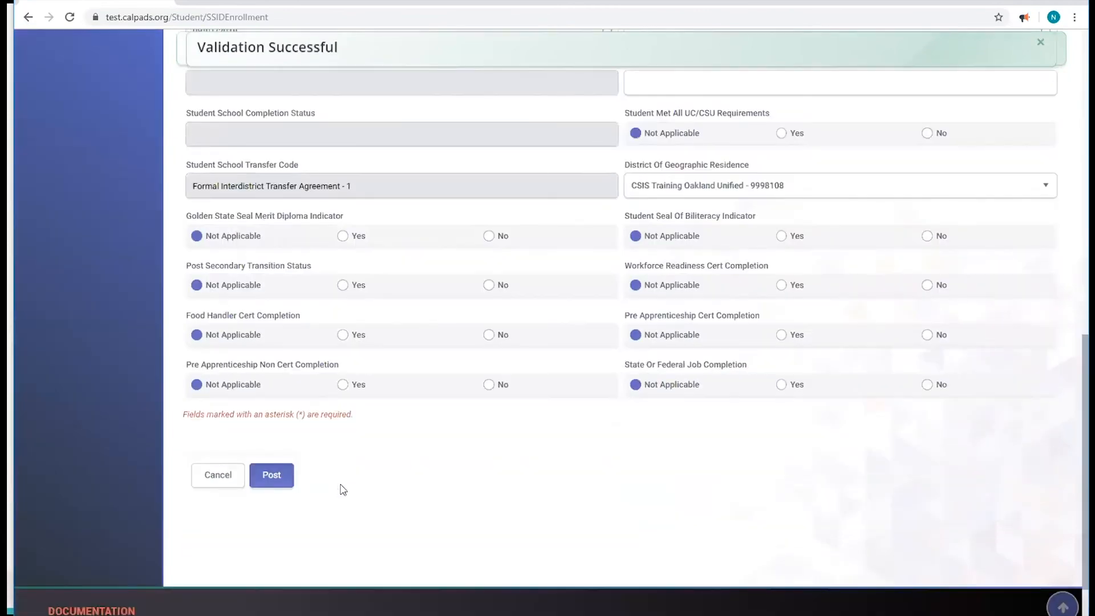
click(284, 481)
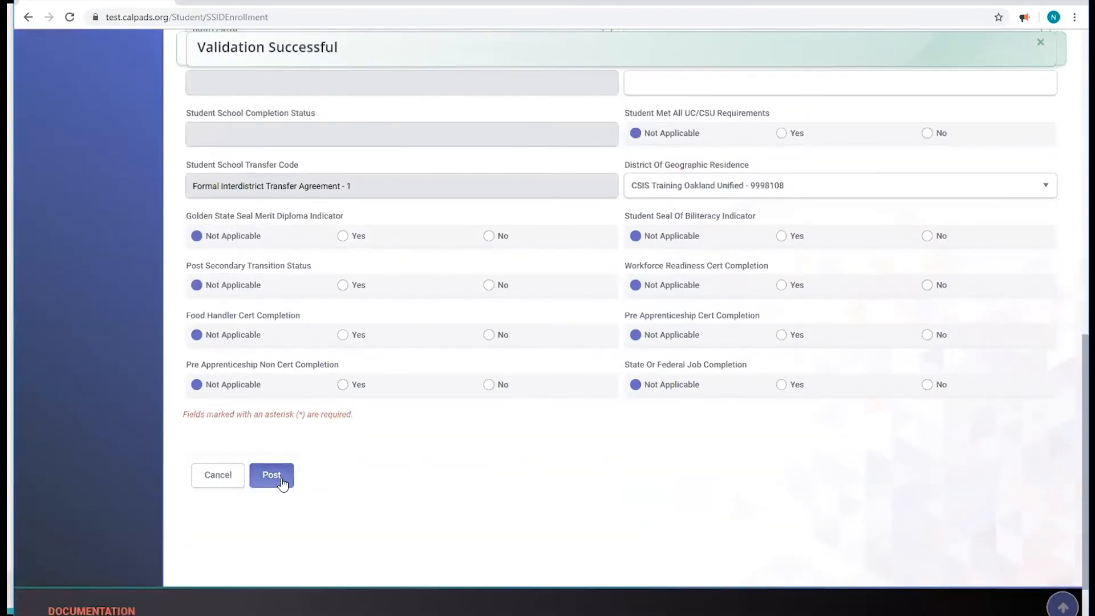